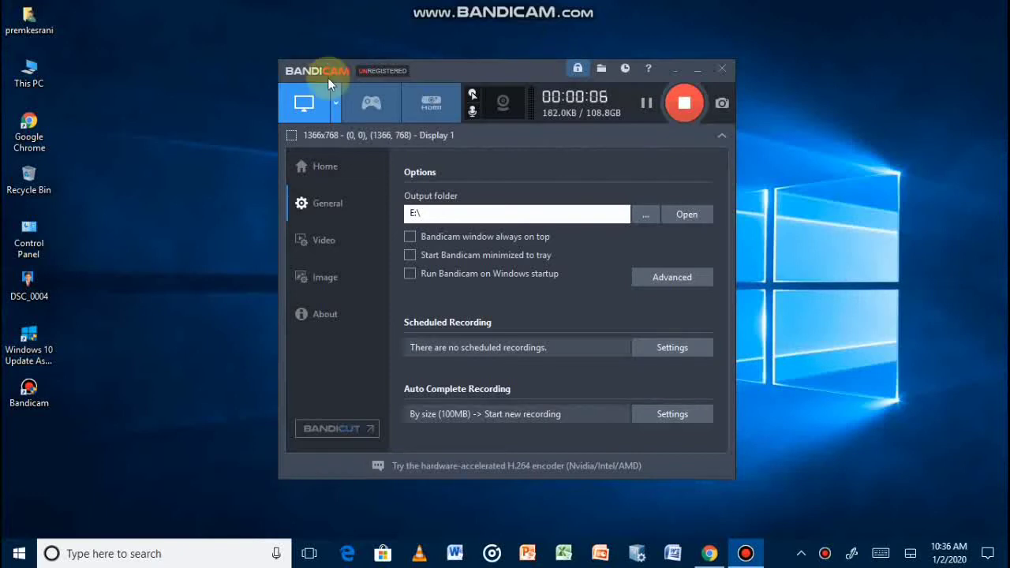
- Point out the Fullscreen recording mode and minimize Bandicam to the tray
click(336, 104)
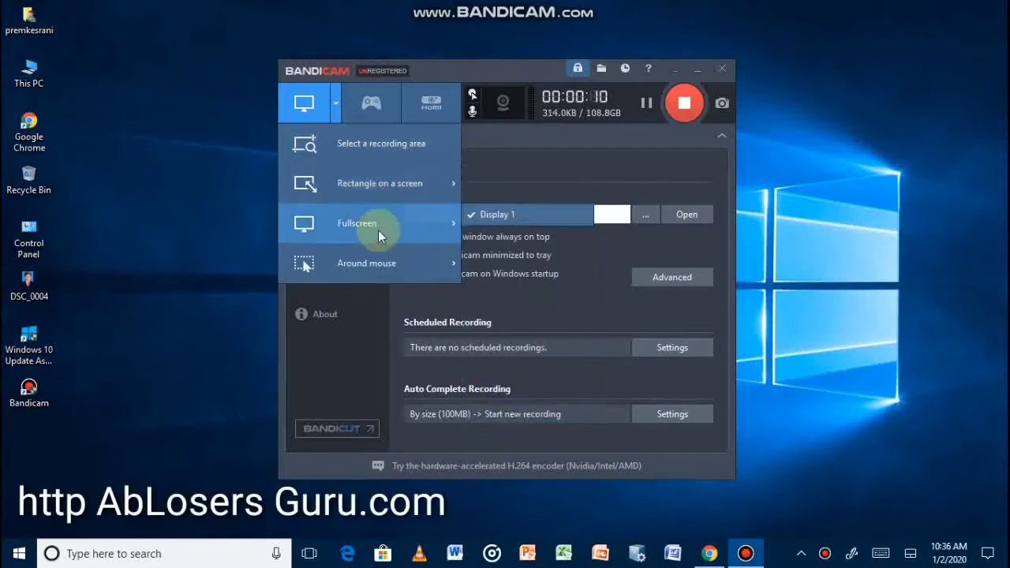
click(378, 230)
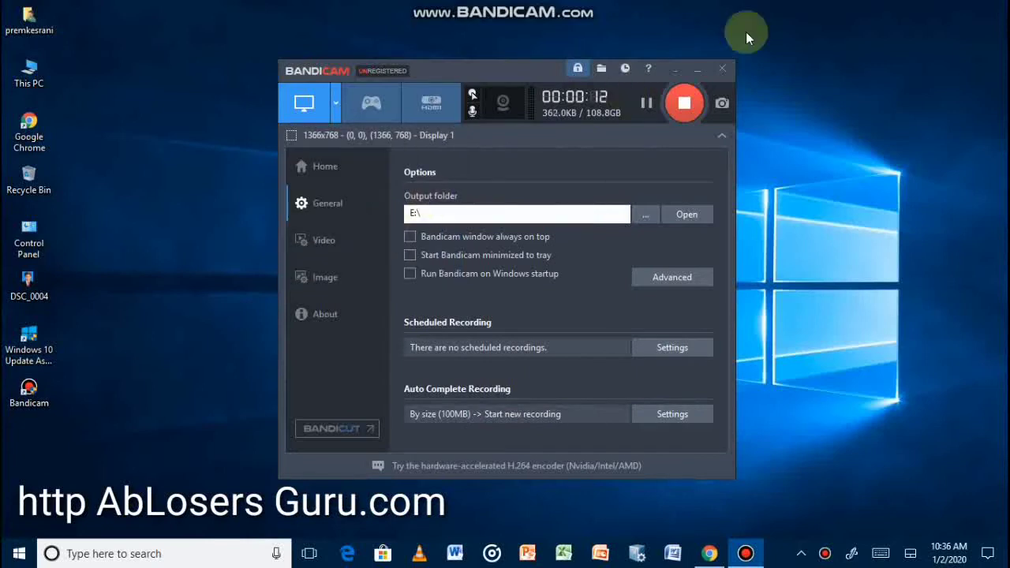
click(678, 70)
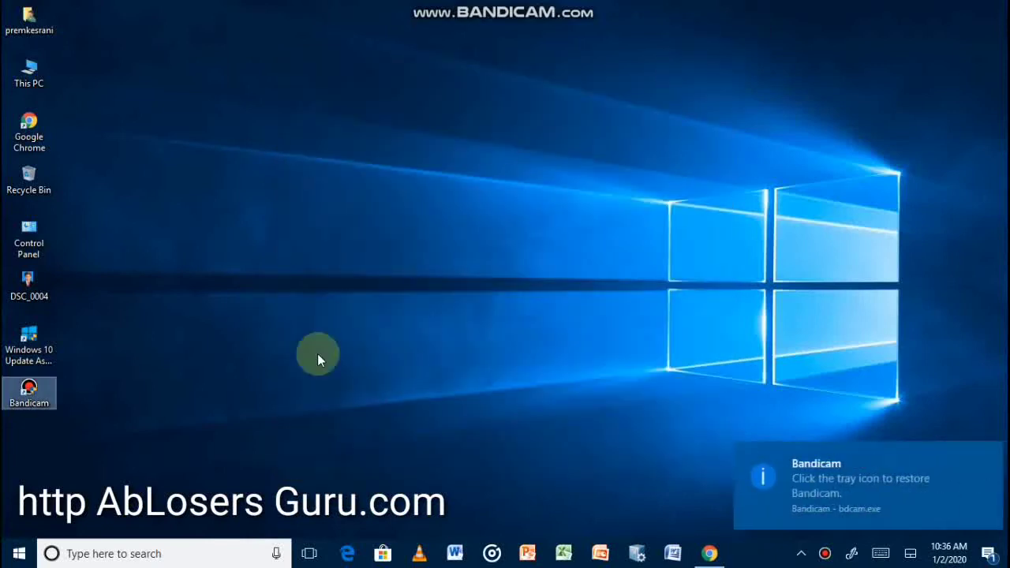
- Switch to Chrome, search for "facebook creator studio" in a new tab and open the Facebook Creator Studio result
click(709, 553)
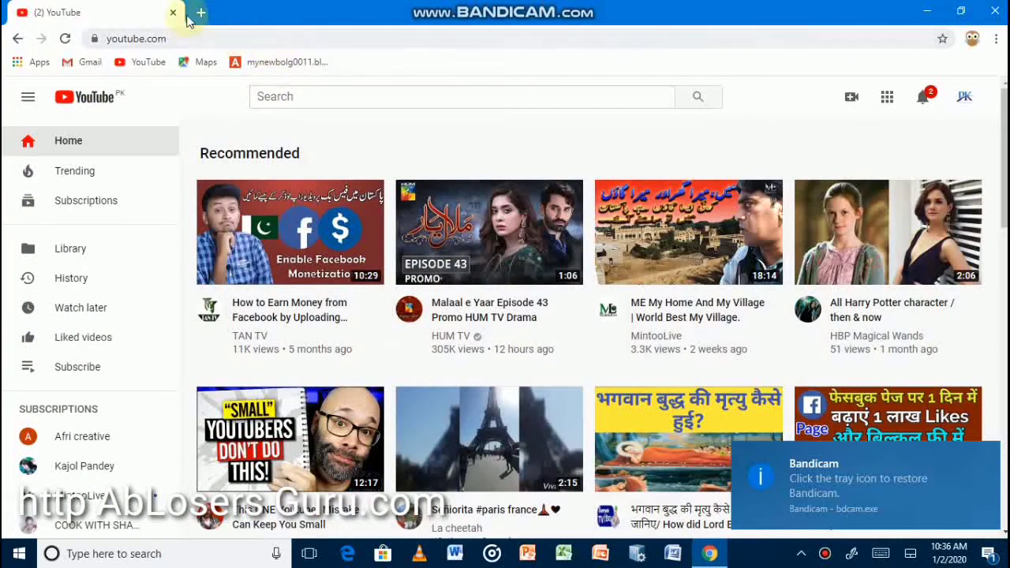
click(201, 16)
drag(214, 27, 234, 13)
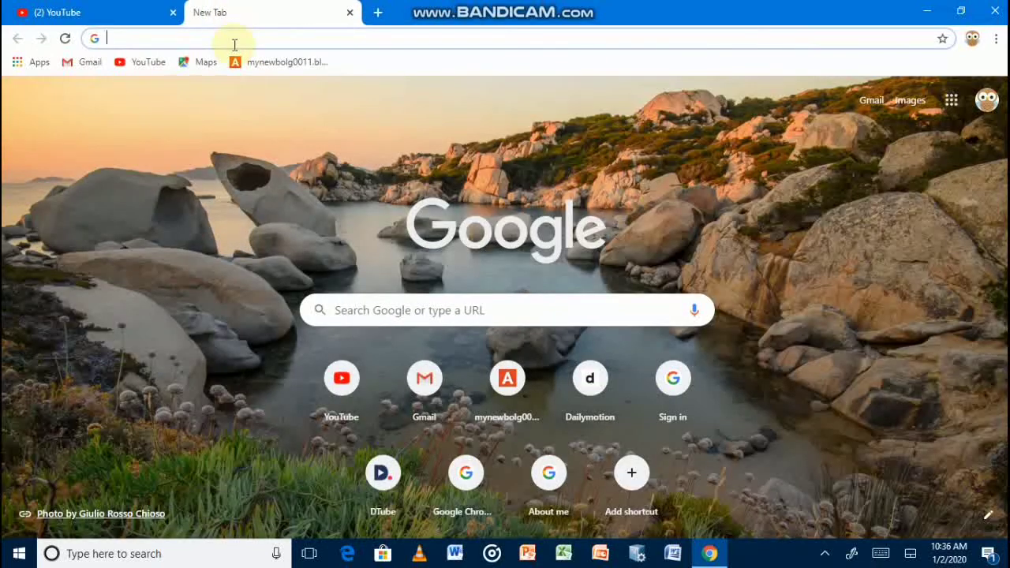
text(face)
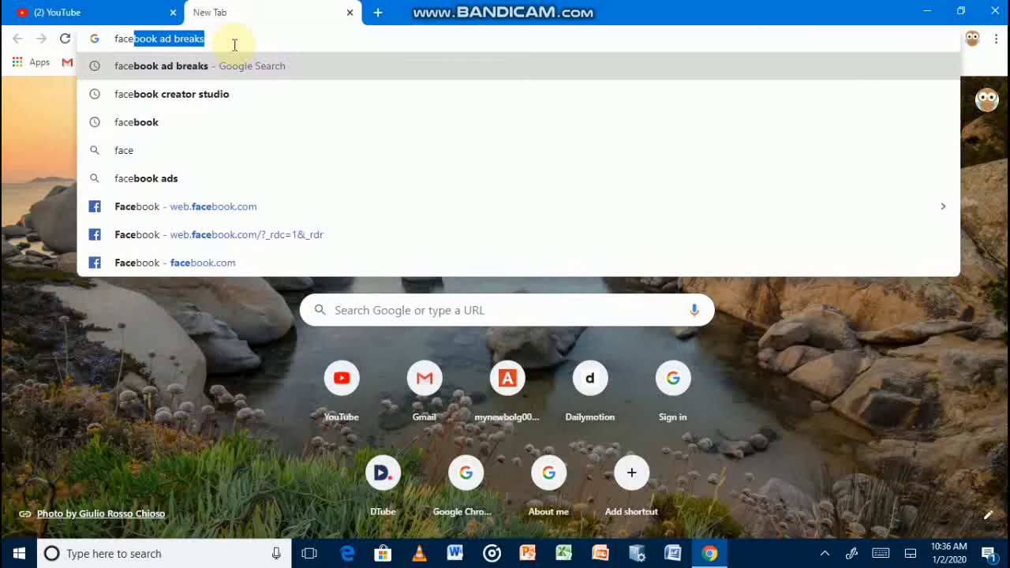
text(book)
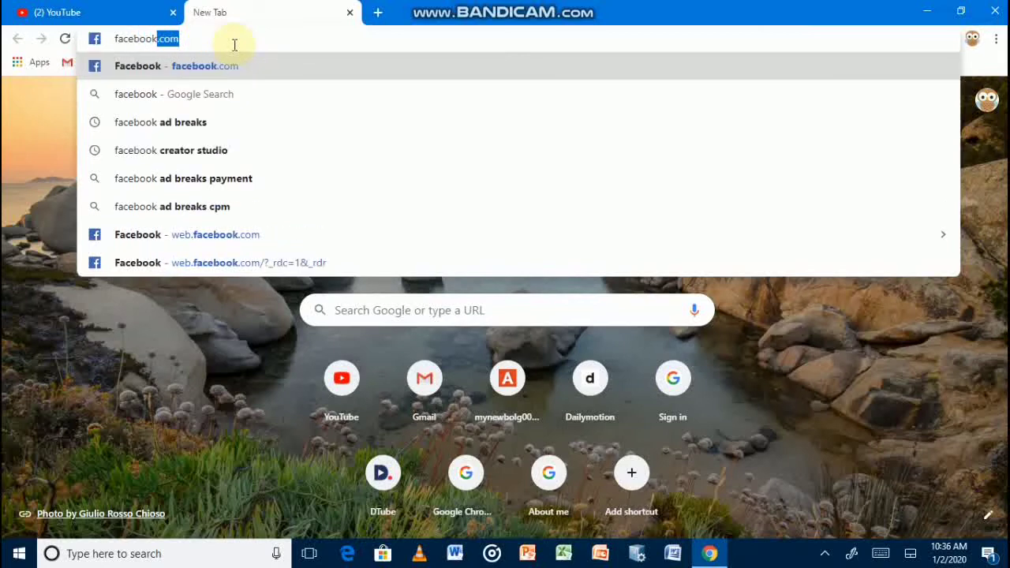
key(BackSpace)
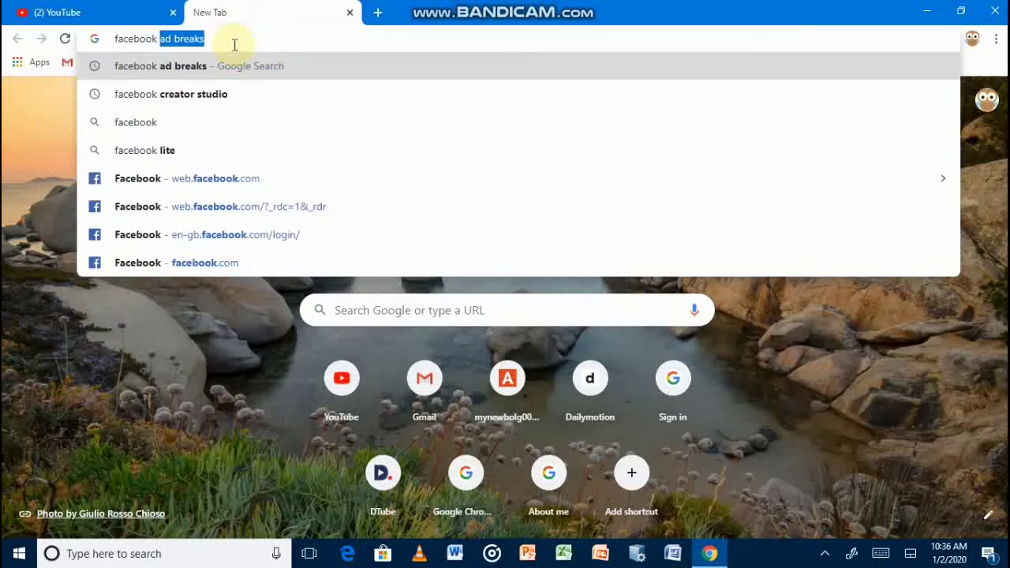
text(crea)
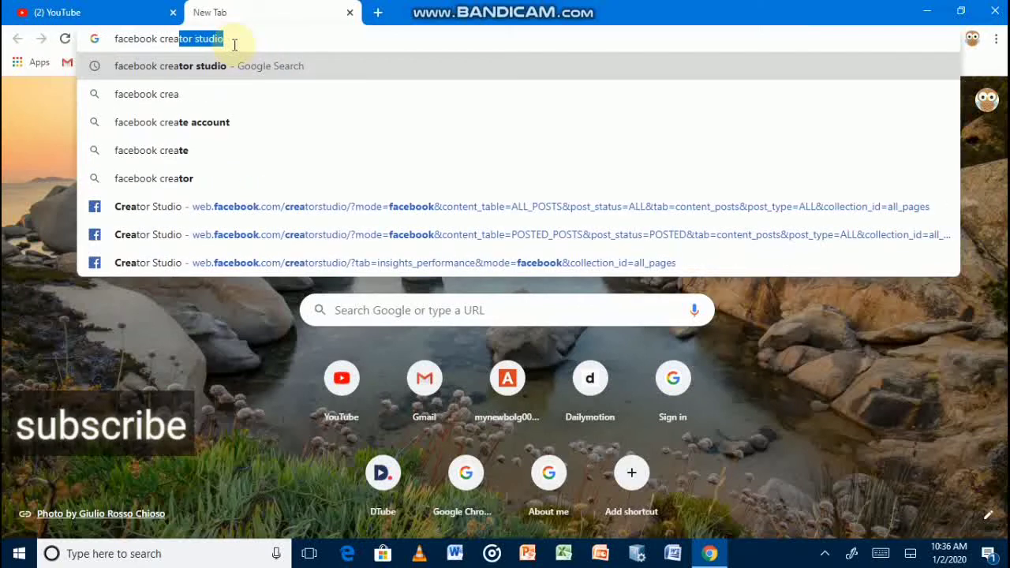
key(Right)
key(Return)
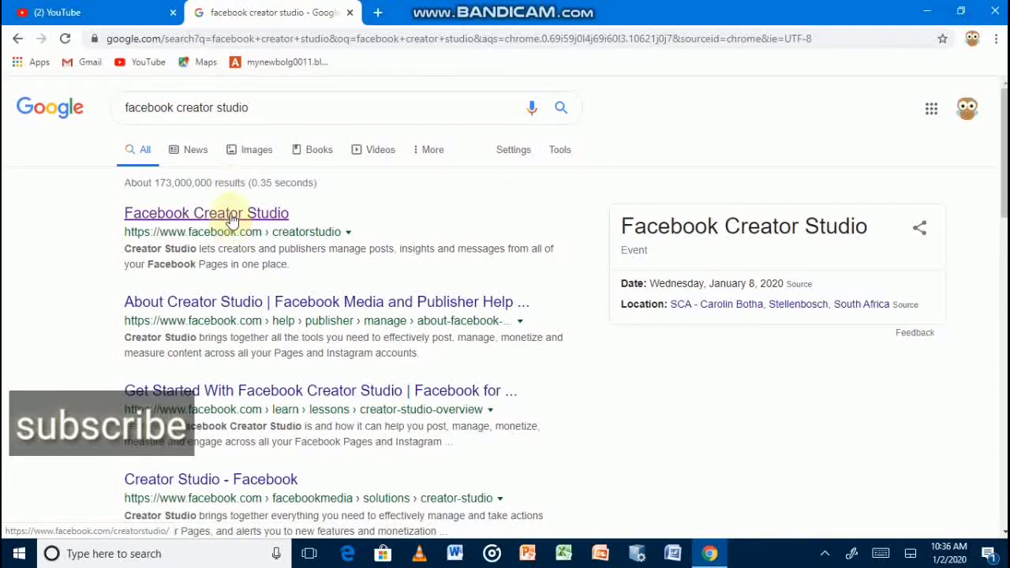
click(230, 219)
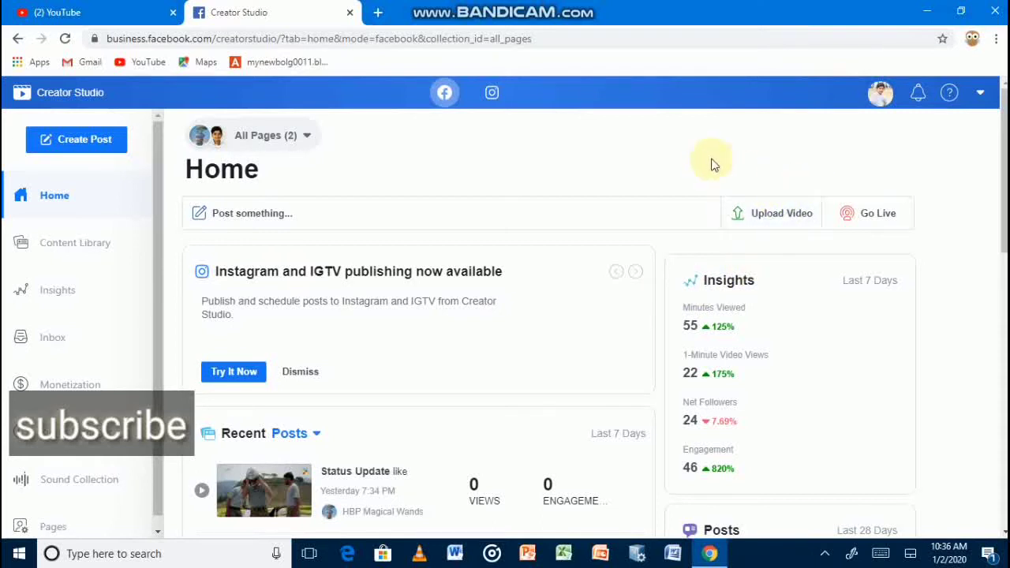
- Start uploading a single video from the Creator Studio home page
drag(710, 163, 728, 171)
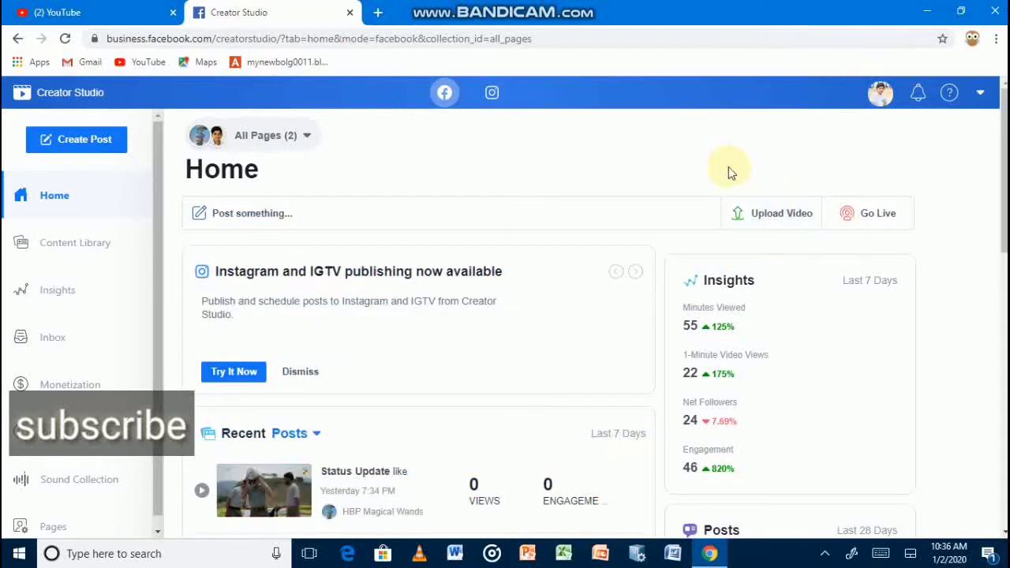
click(771, 213)
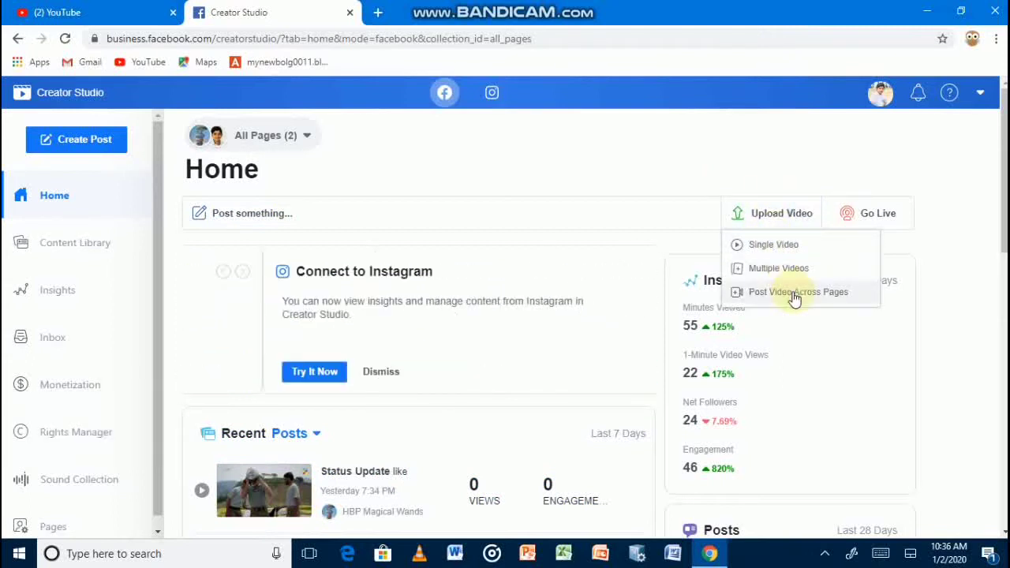
click(777, 251)
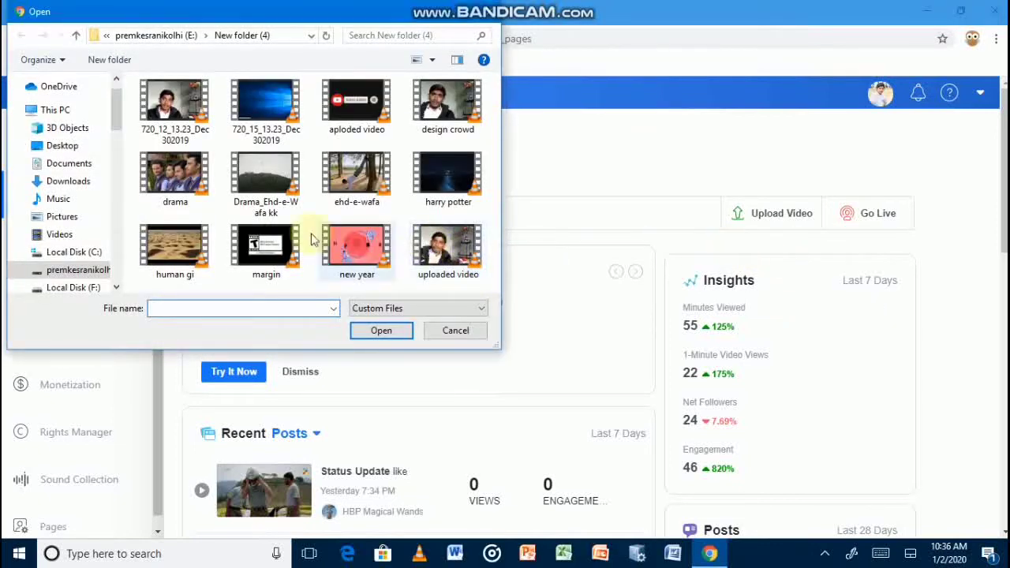
click(207, 187)
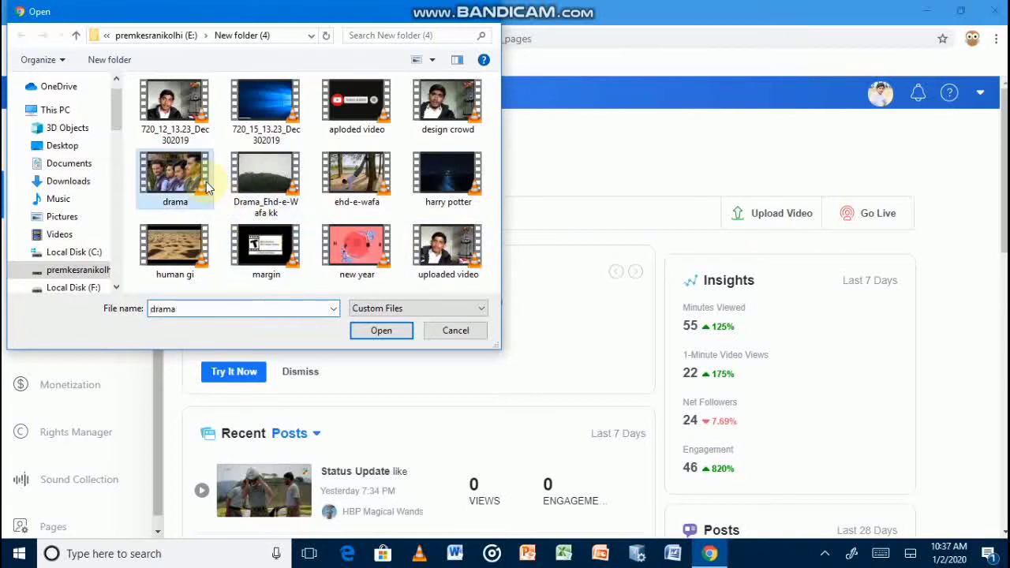
key(BackSpace)
key(Down)
key(Down)
key(Down)
key(Down)
key(Down)
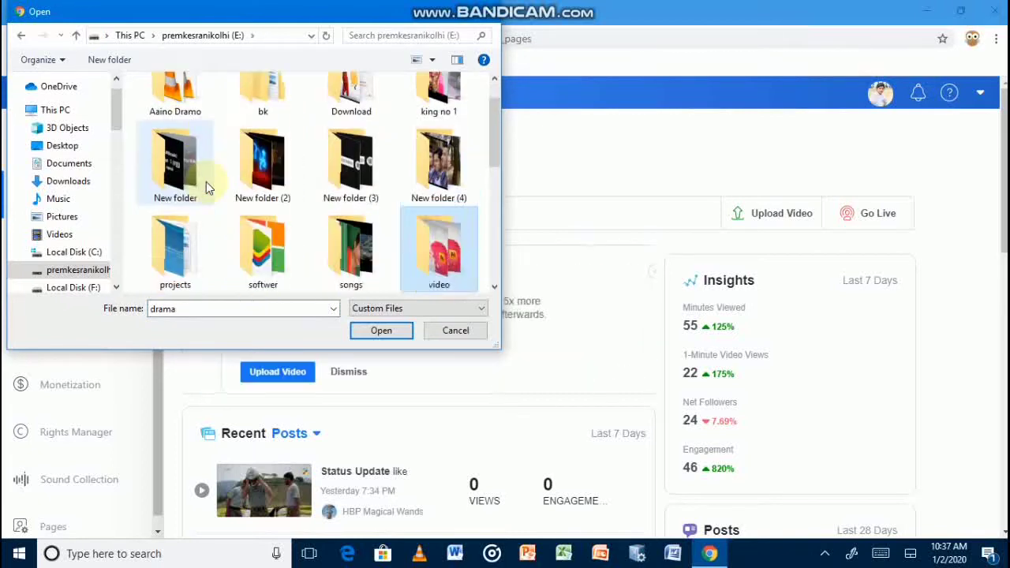
key(Up)
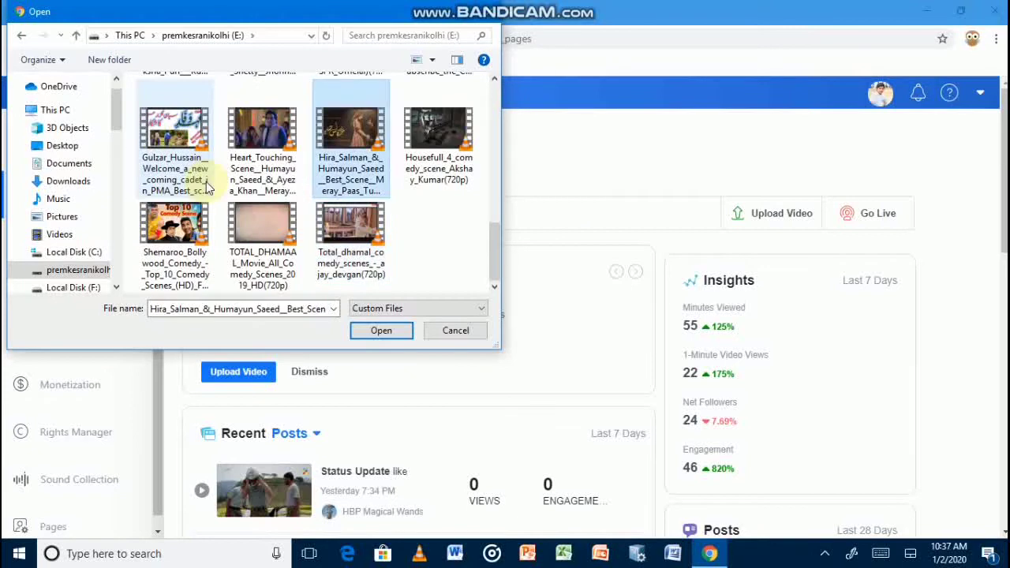
key(Left)
key(Left)
key(Return)
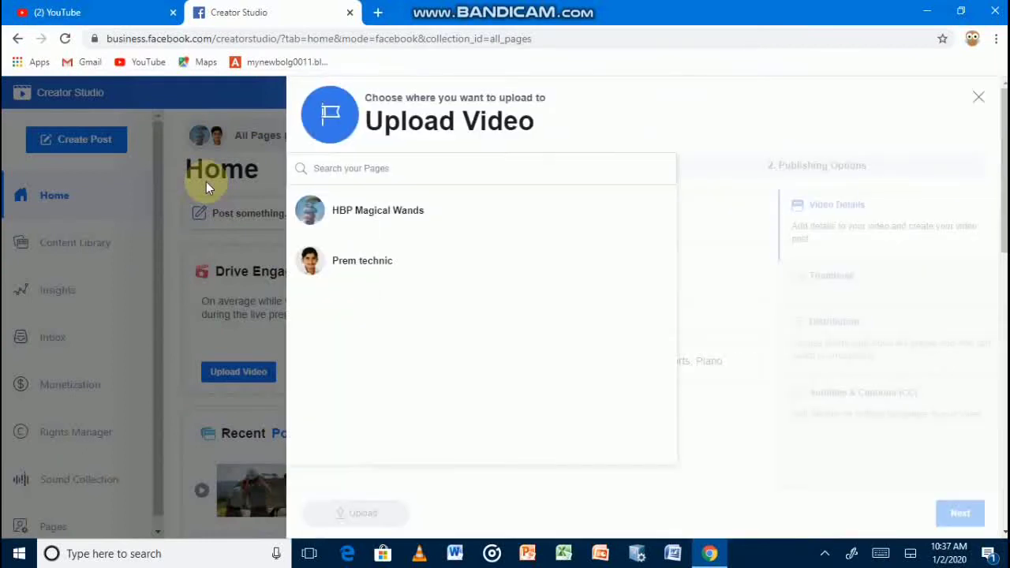
click(381, 259)
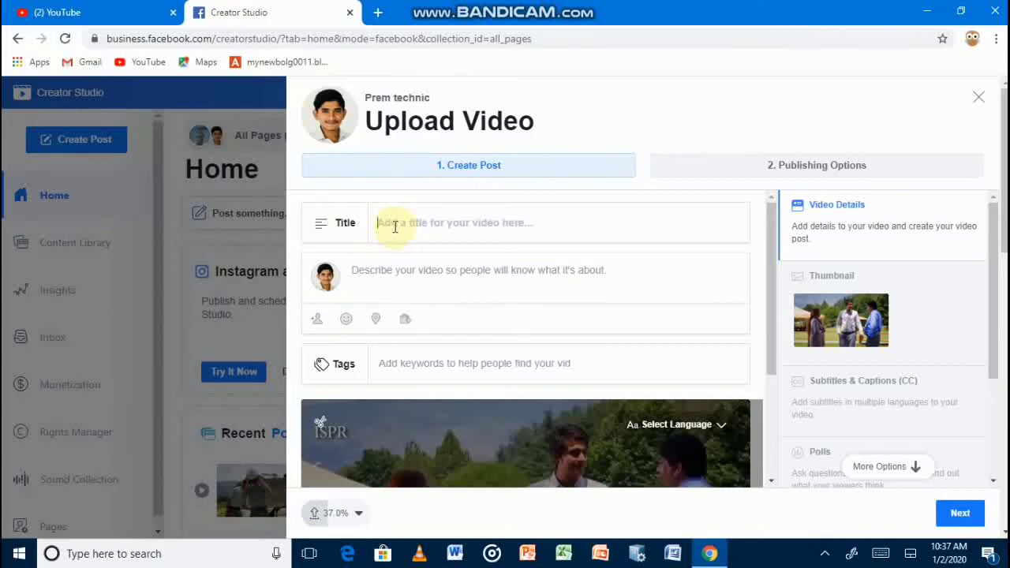
- Switch to the YouTube tab and search for "ehd e wafa"
click(142, 11)
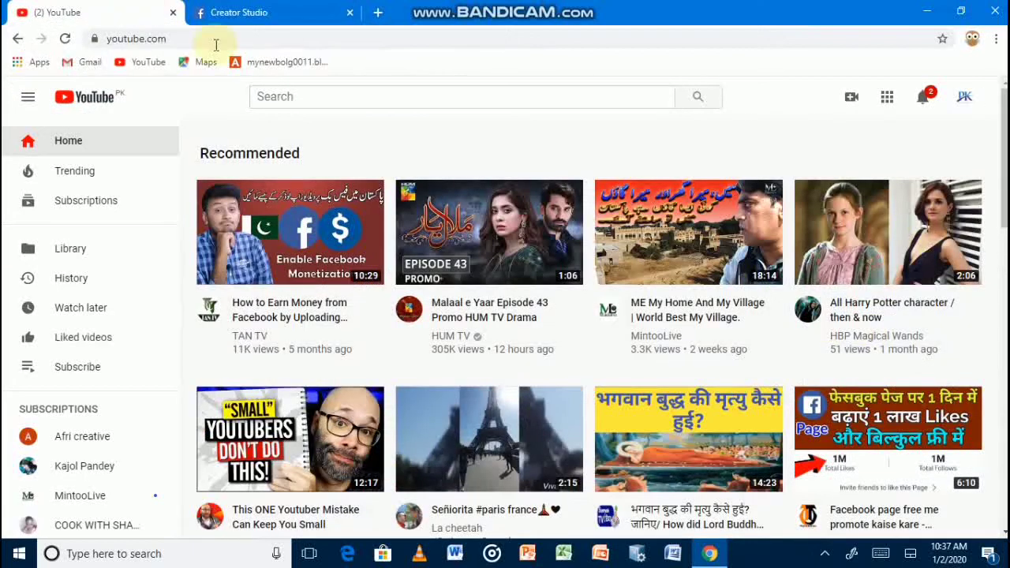
click(326, 93)
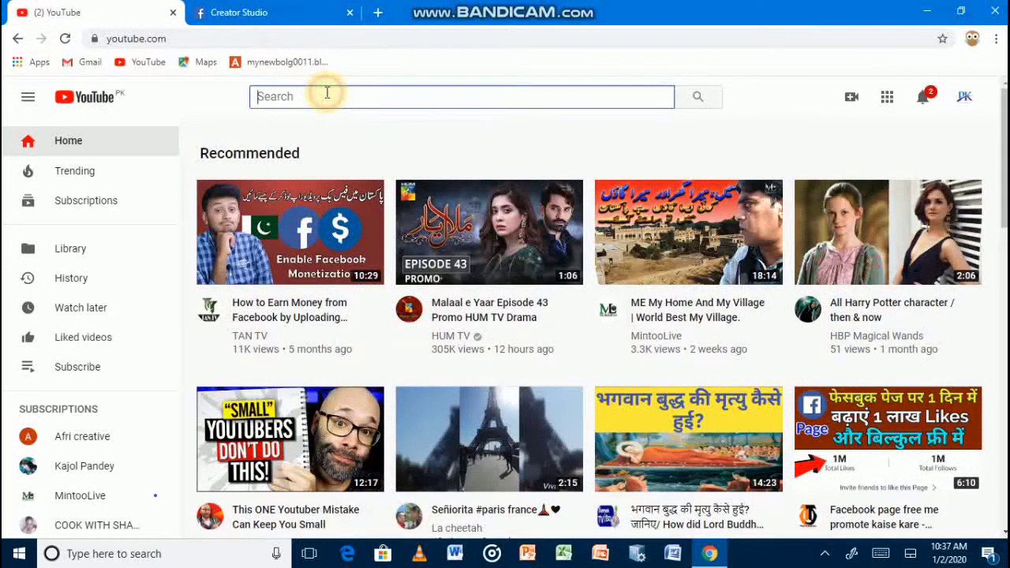
text(ehd e)
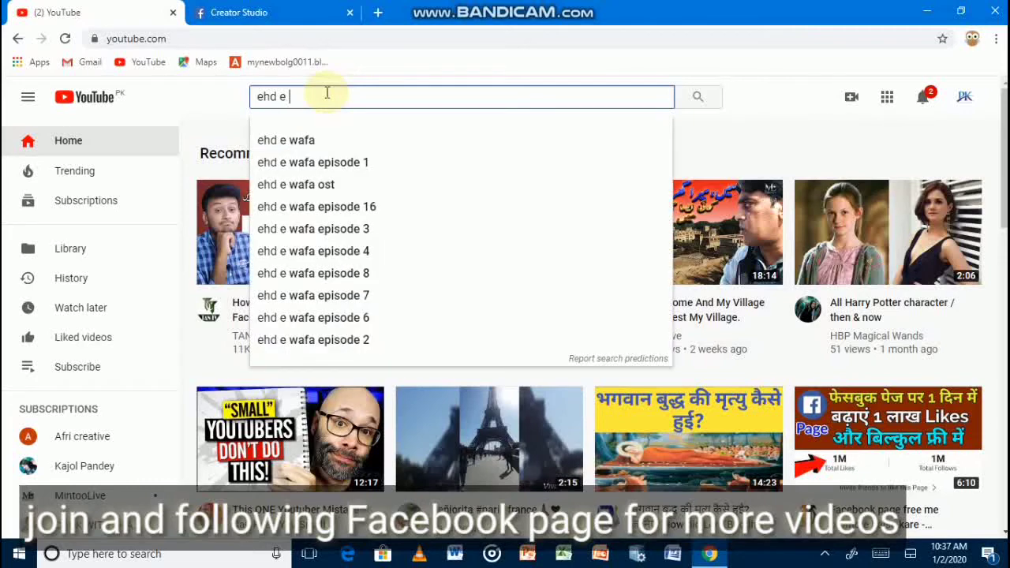
text(wafa)
key(Return)
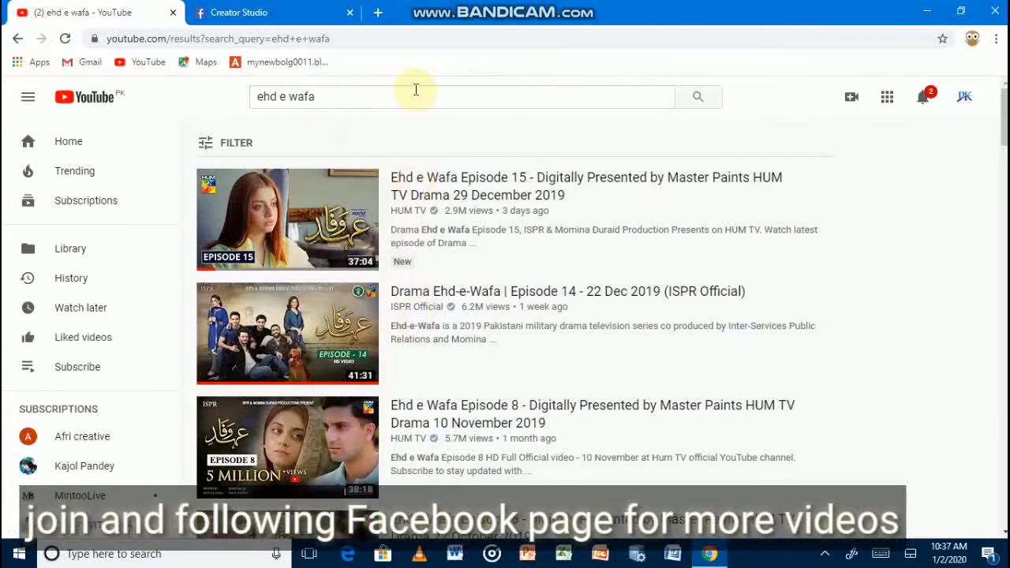
- Narrow the YouTube search to "ehd e wafa comedy scenes" and open the first video in the results
click(416, 89)
text(comed)
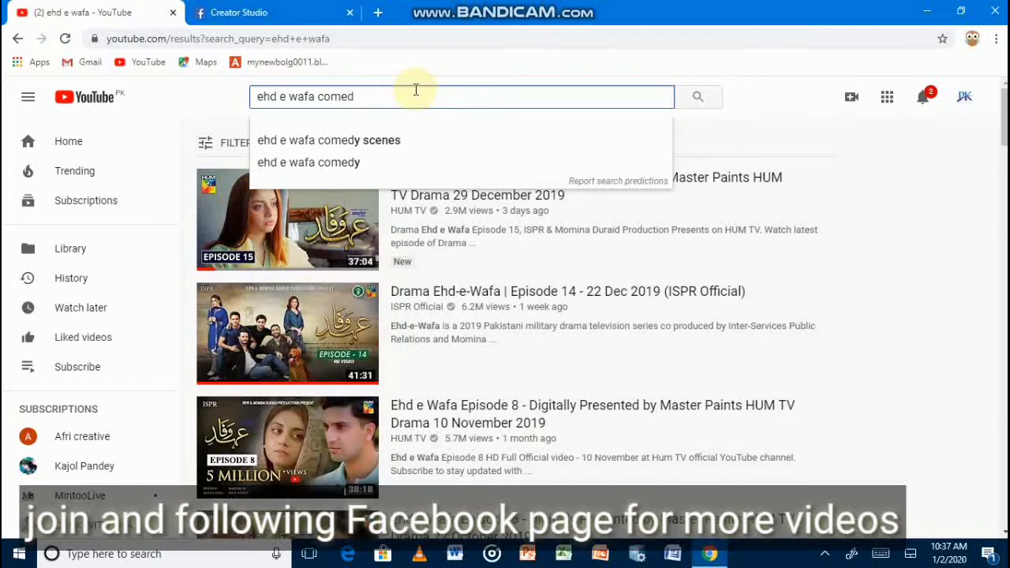
key(Down)
key(Return)
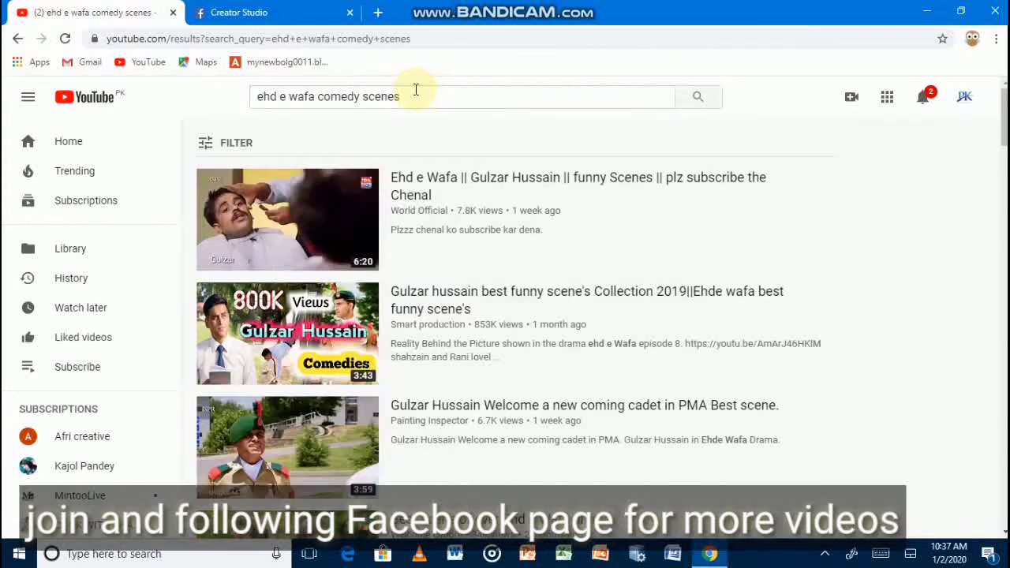
click(574, 190)
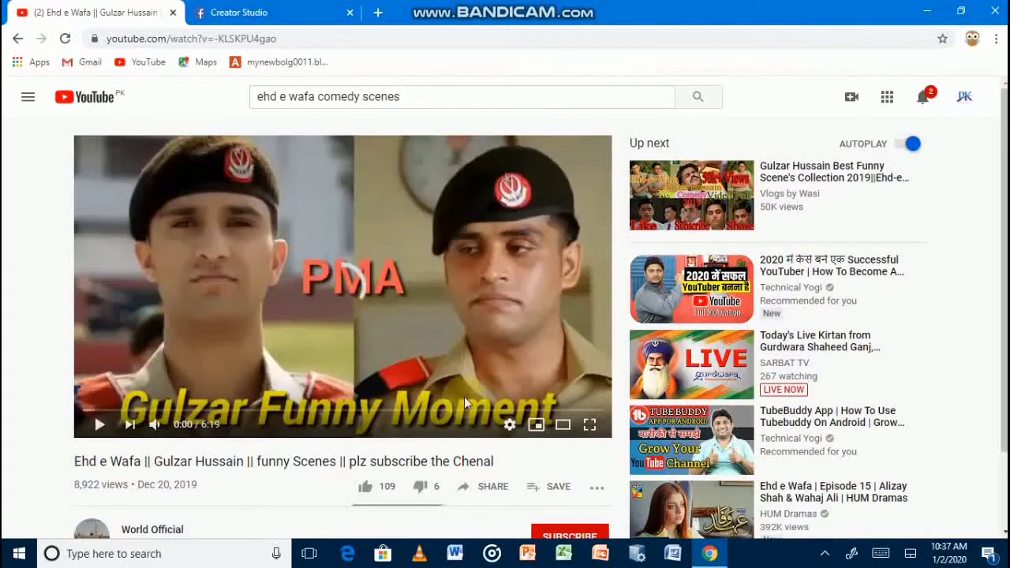
- Copy the full title of the open YouTube video, "Ehd e Wafa || Gulzar Hussain || funny Scenes || plz subscribe the Chenal"
click(526, 461)
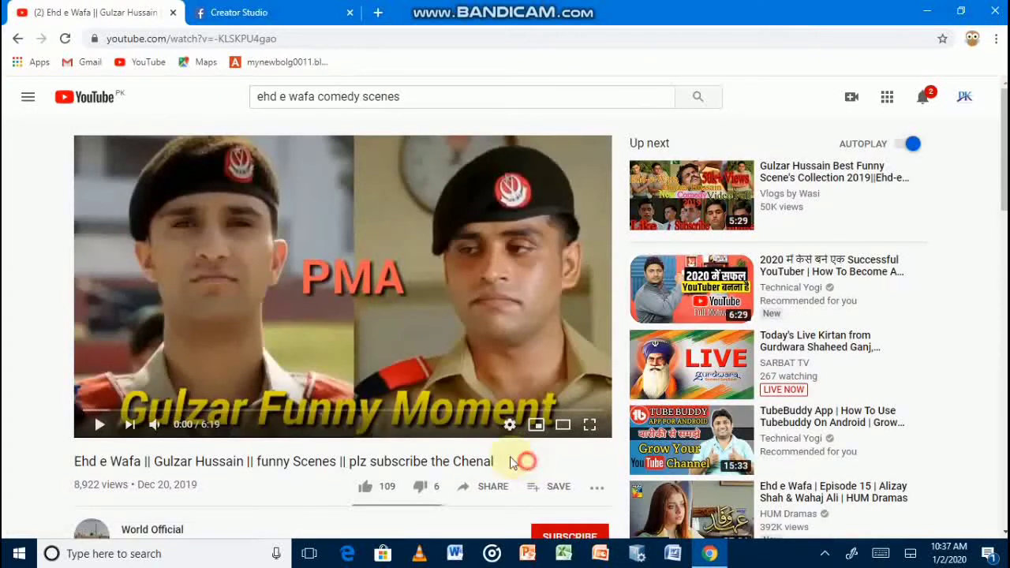
drag(510, 461, 75, 458)
key(ctrl+c)
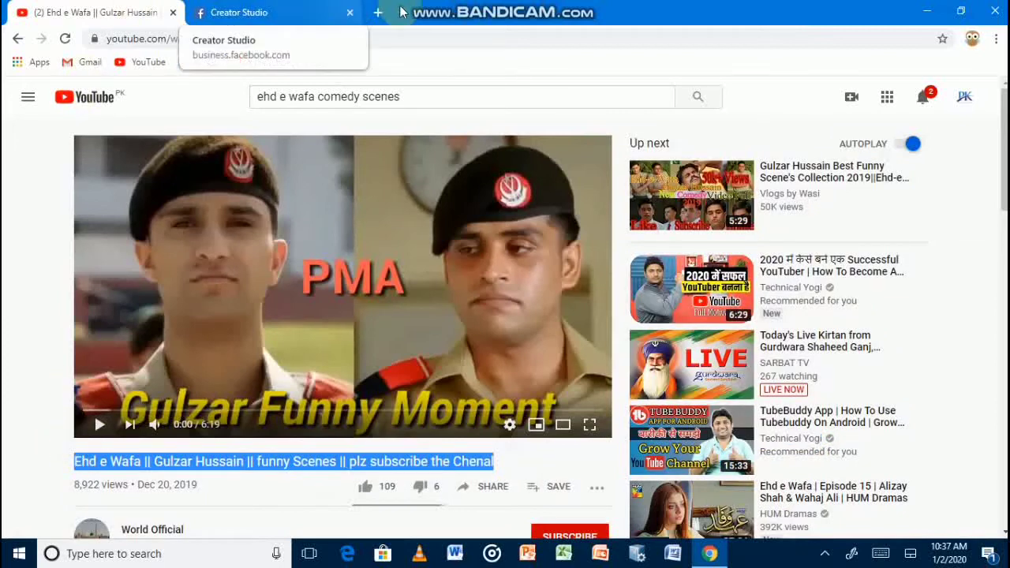
- Return to the Creator Studio upload form and paste the copied YouTube title into the title, description and tags fields
click(379, 17)
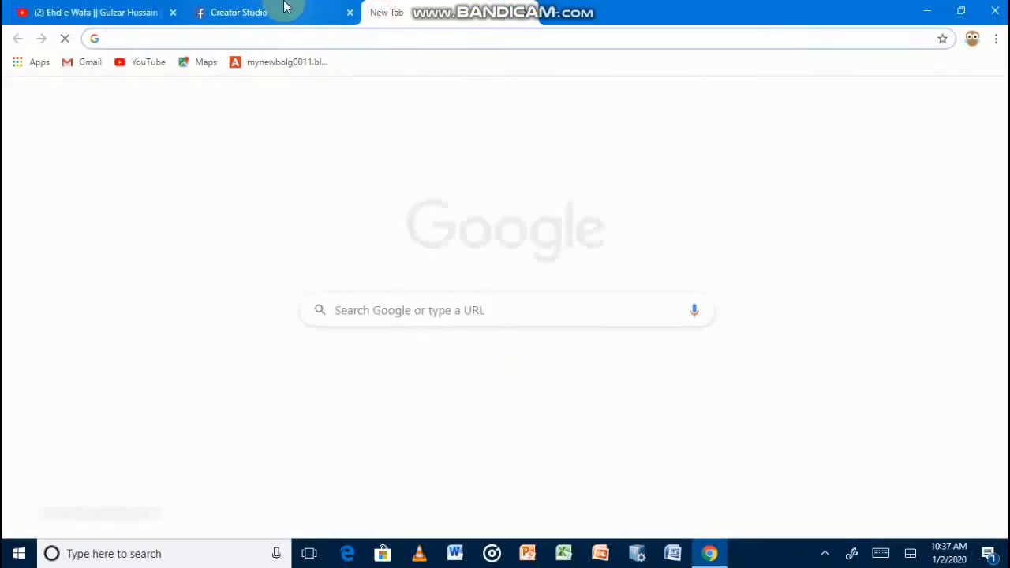
click(285, 7)
click(462, 228)
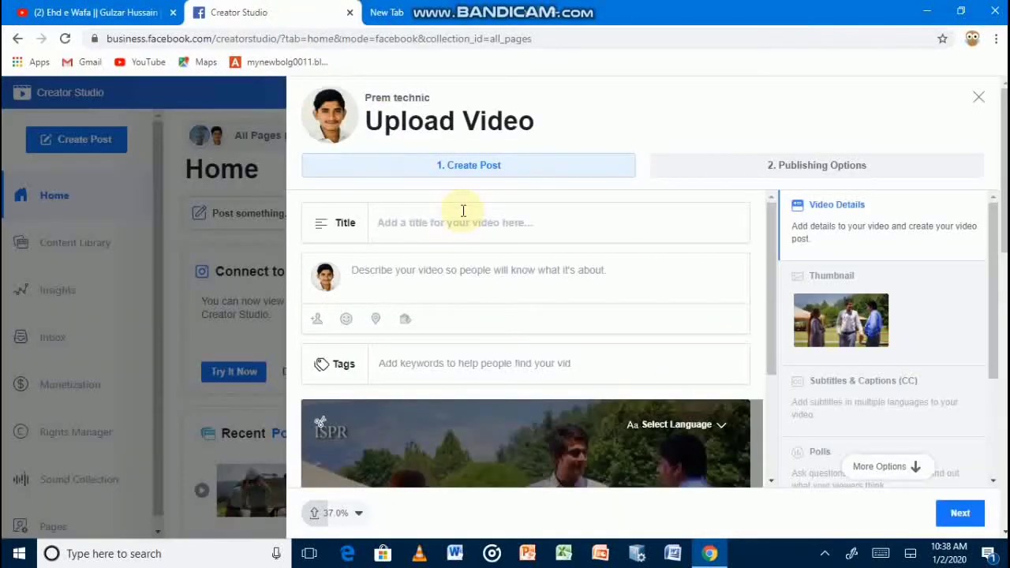
key(ctrl+v)
click(460, 298)
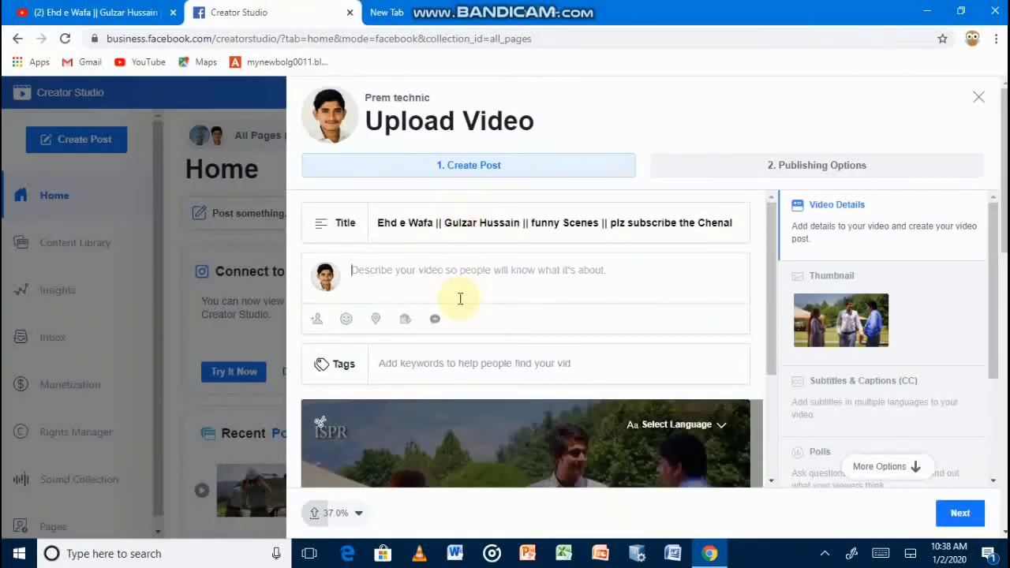
key(ctrl+v)
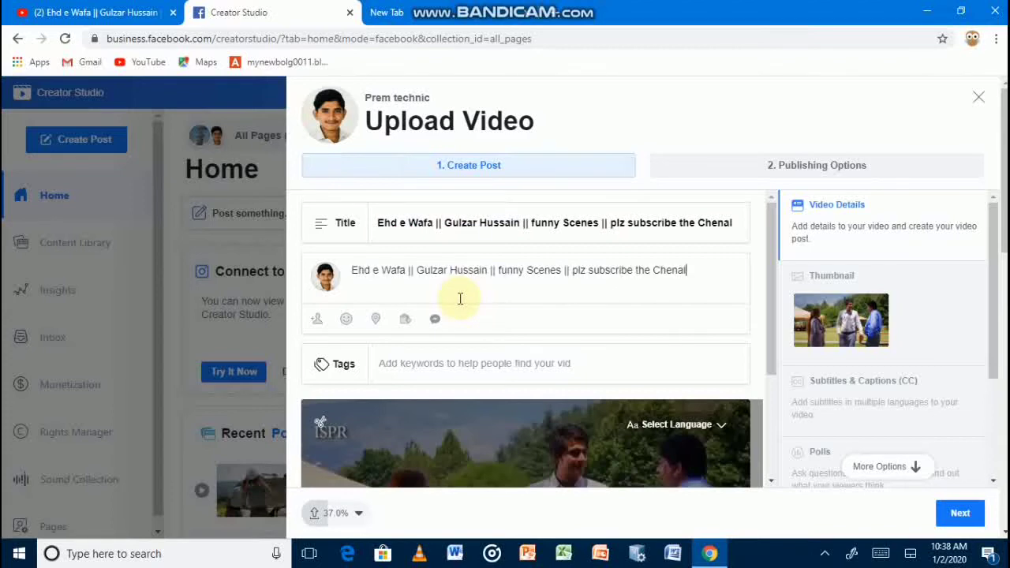
click(487, 376)
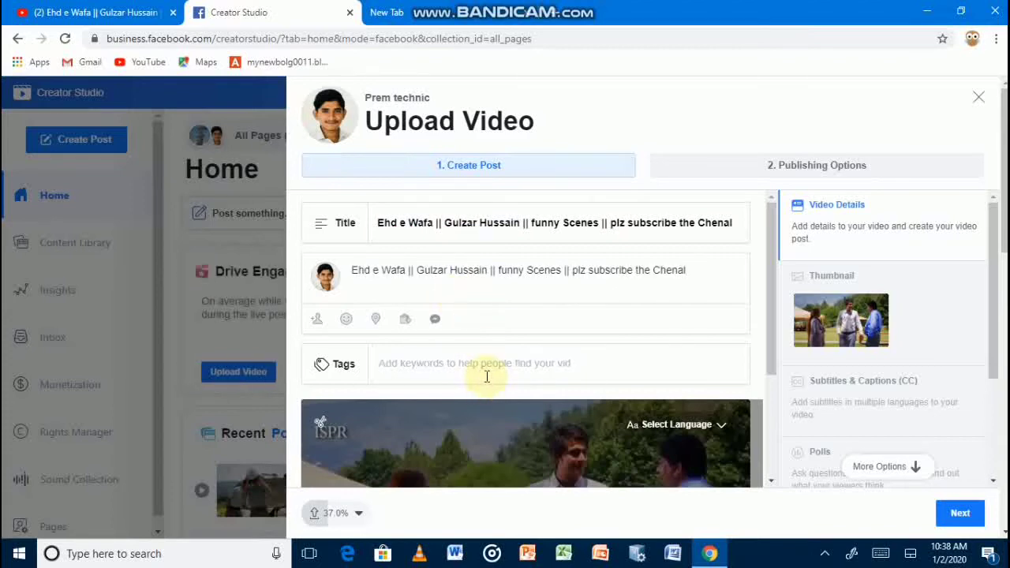
key(ctrl+v)
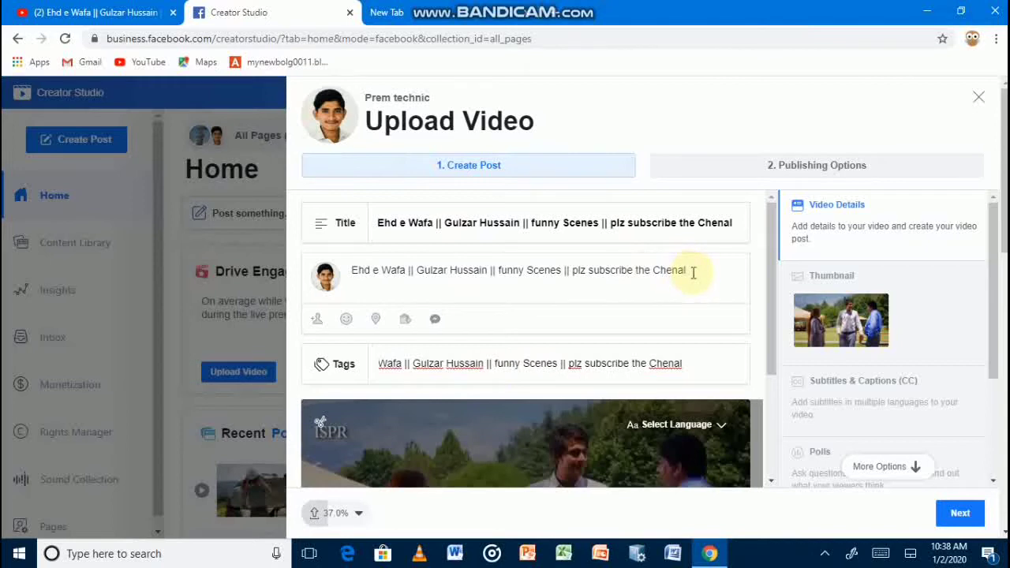
- Replace the video description with four separate lines reading "like", "comments", "following" and "shair"
drag(692, 272, 353, 255)
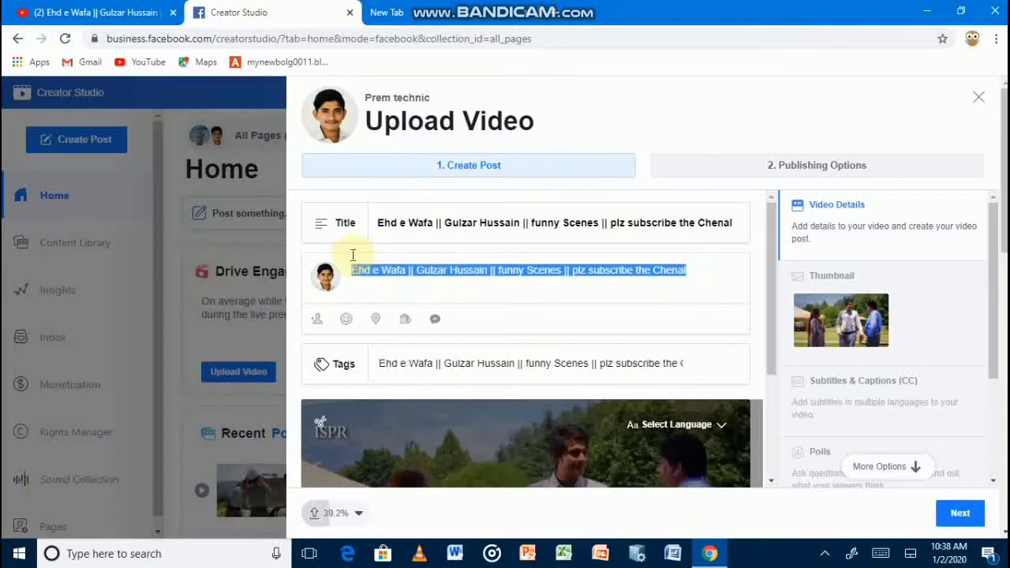
key(BackSpace)
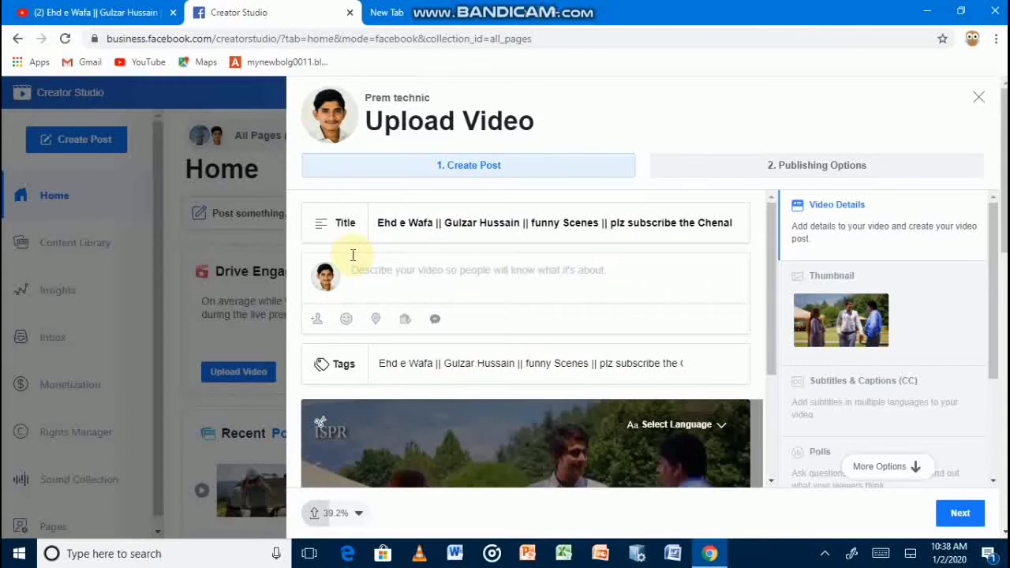
text(I)
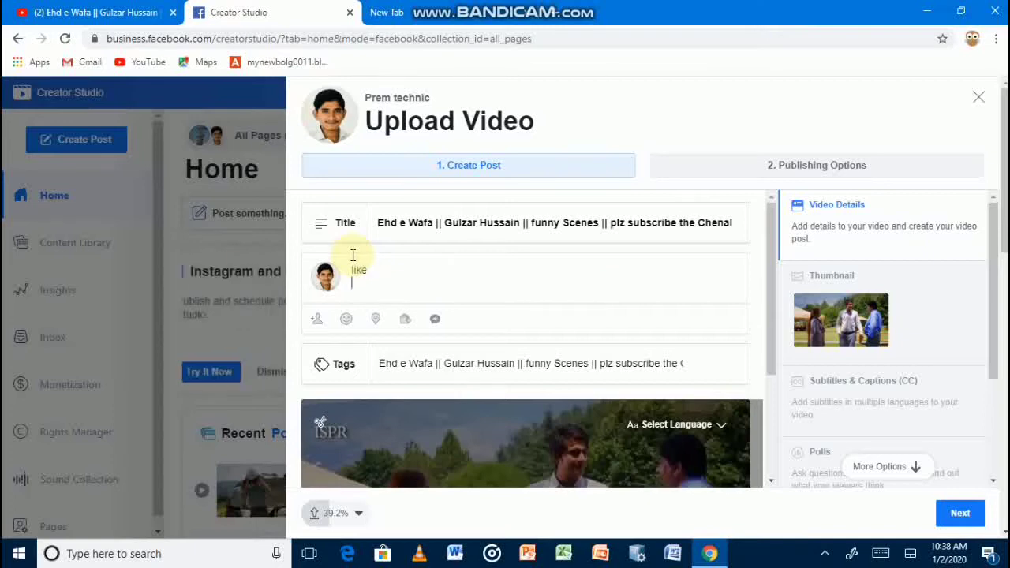
text(comment)
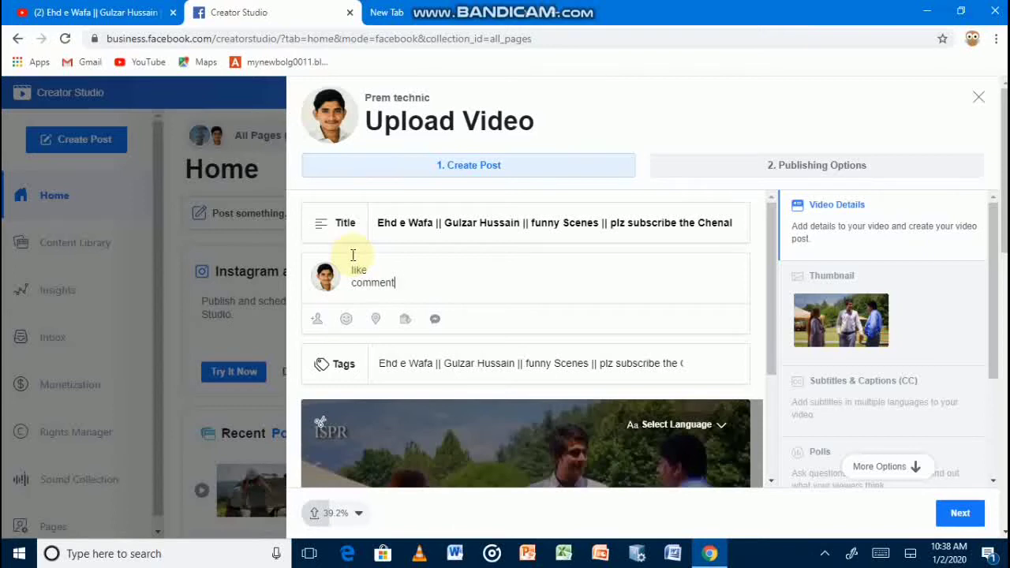
text(s)
key(Return)
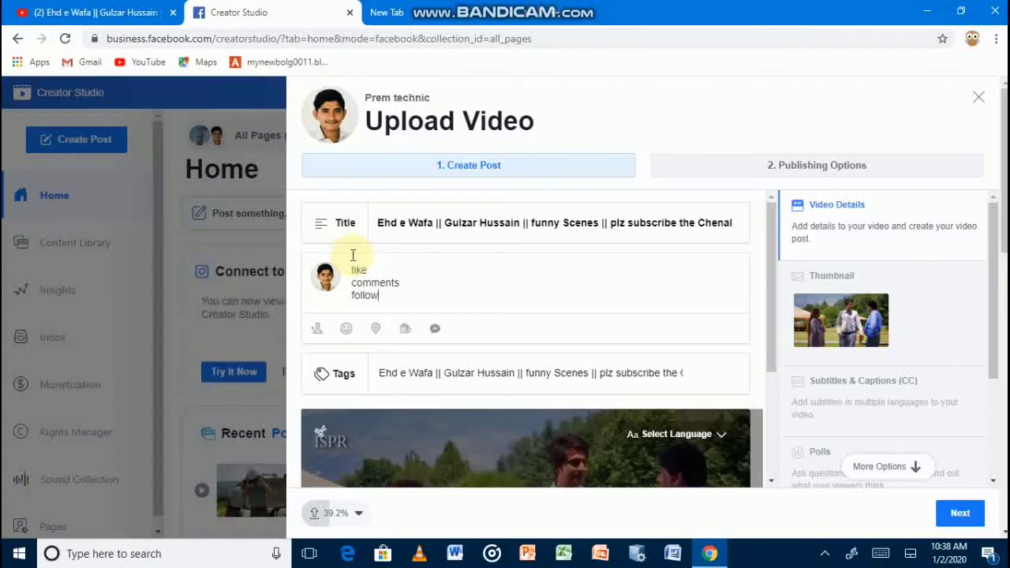
key(Return)
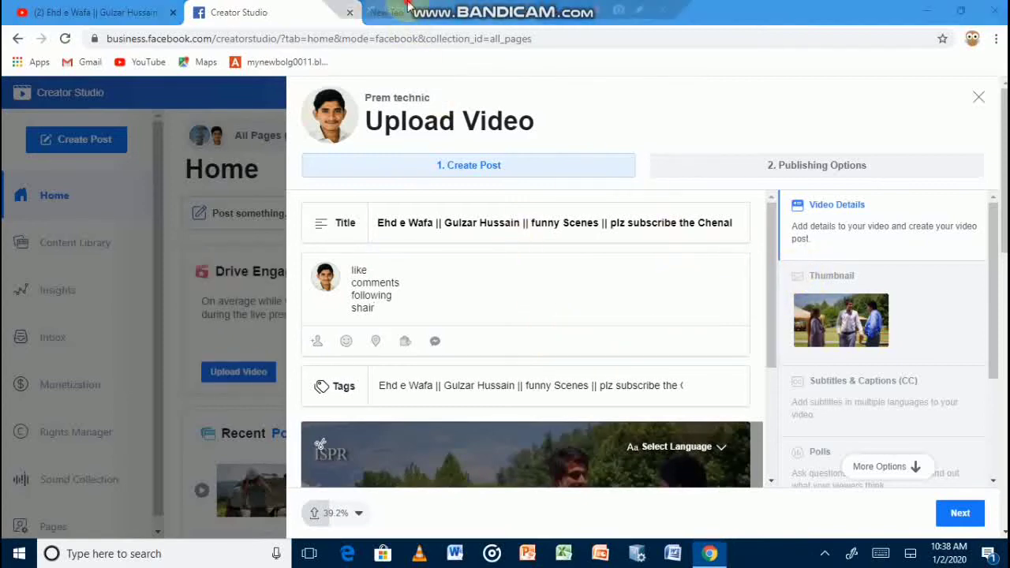
- Switch to the empty browser tab and search Google Images for "ehd e wafa"
click(426, 15)
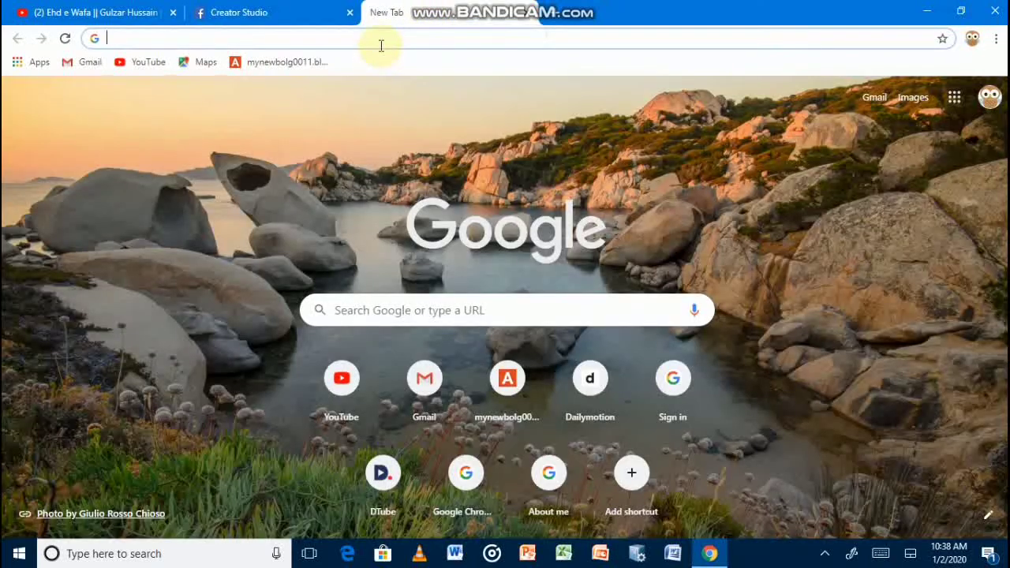
text(g)
key(Return)
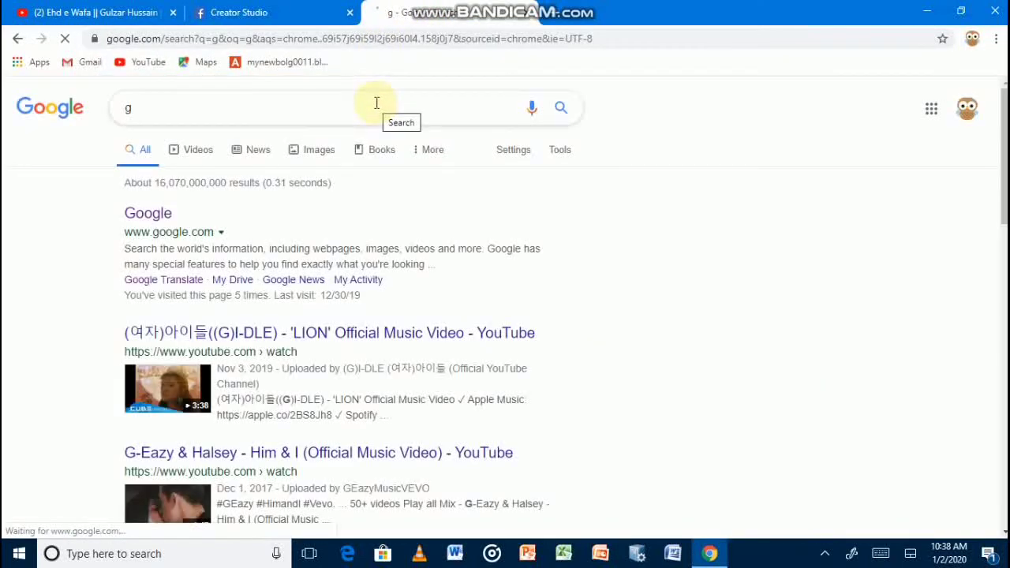
click(377, 102)
key(BackSpace)
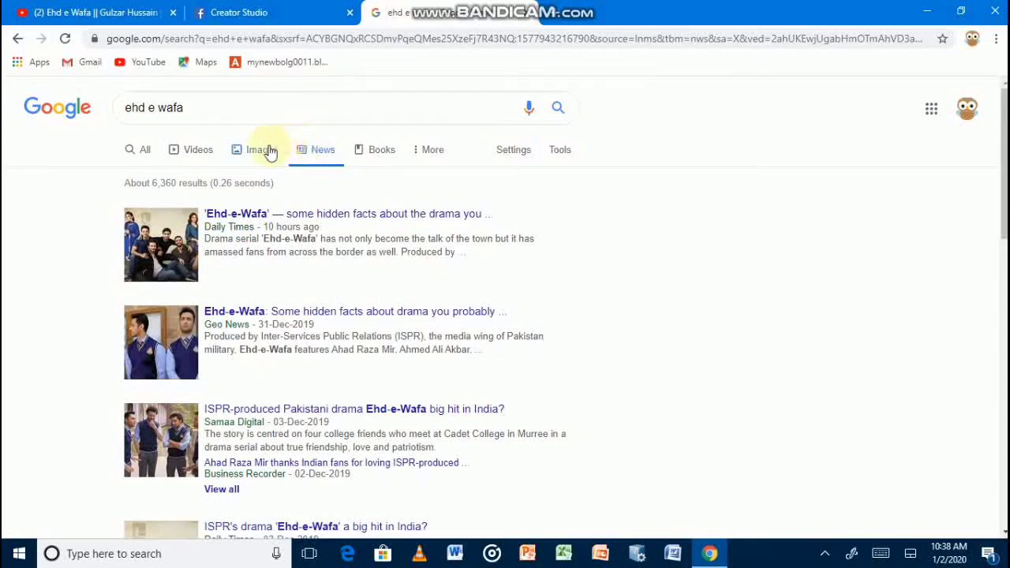
click(268, 149)
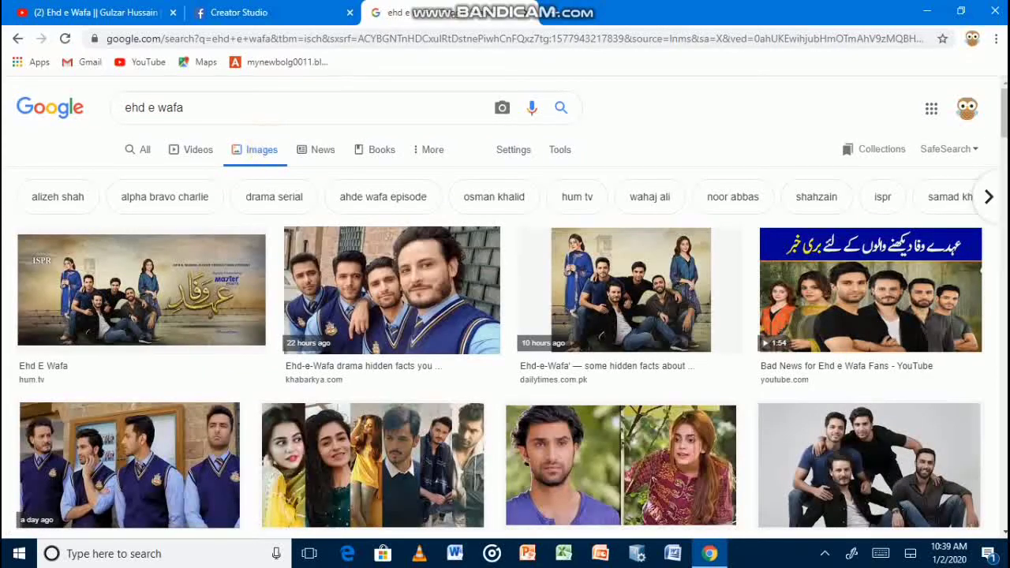
- Browse the image results and preview the reviewit.pk picture titled "Ehd-e-Wafa Episode 8 Story Review"
scroll(268, 150, down, 5)
scroll(268, 144, down, 2)
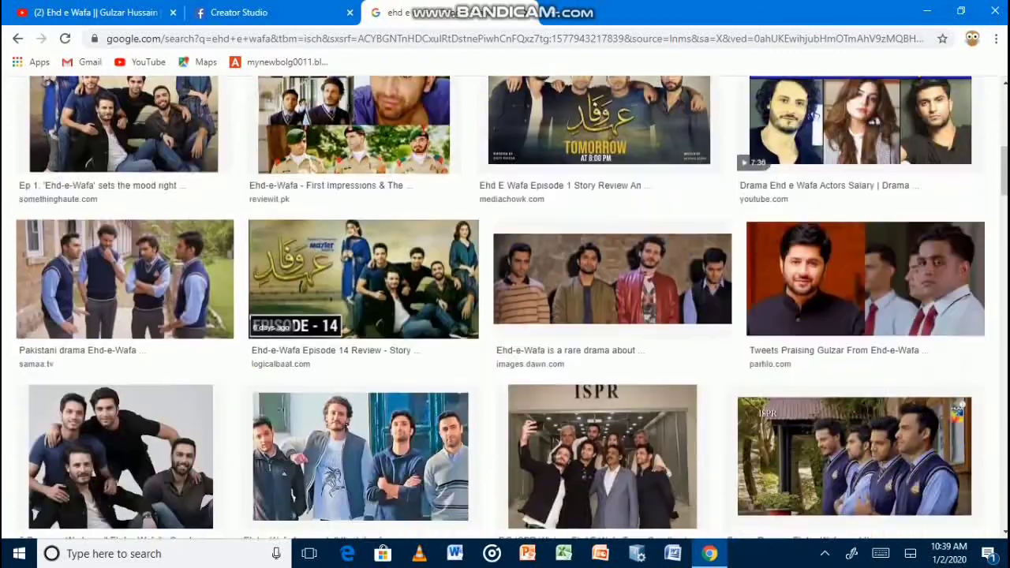
click(268, 145)
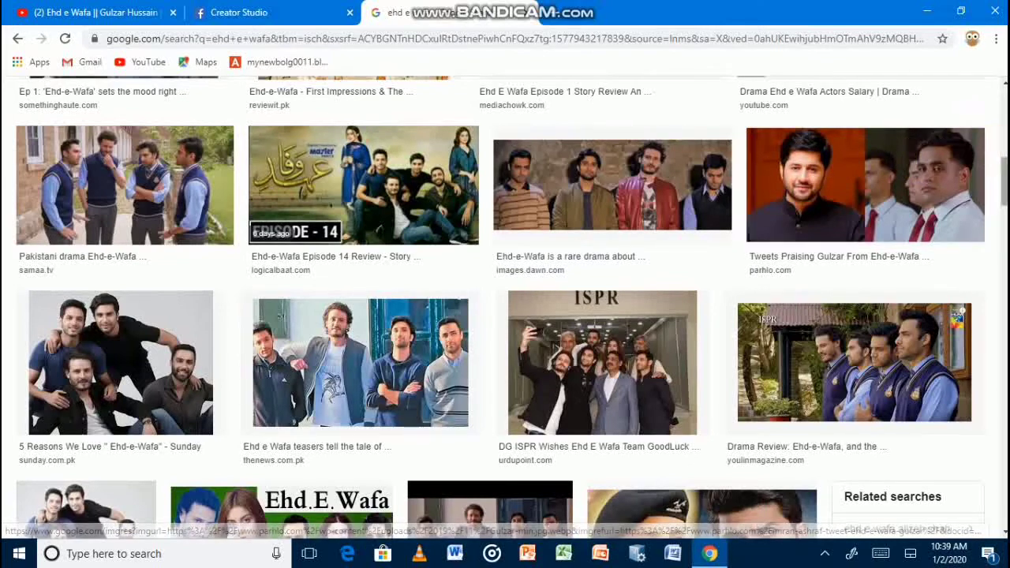
scroll(505, 307, down, 5)
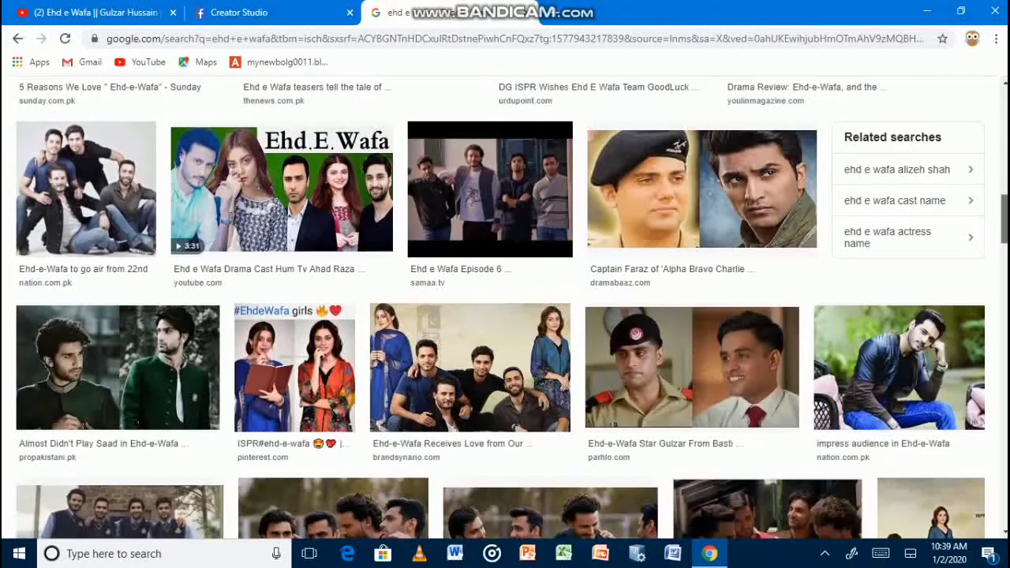
scroll(608, 171, down, 3)
click(727, 157)
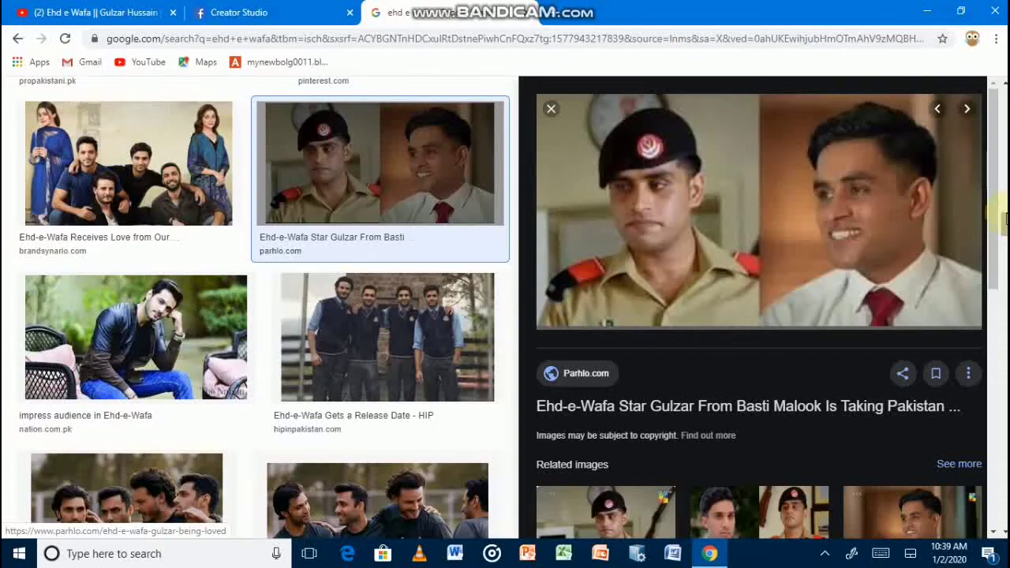
scroll(1002, 209, down, 6)
scroll(986, 219, down, 2)
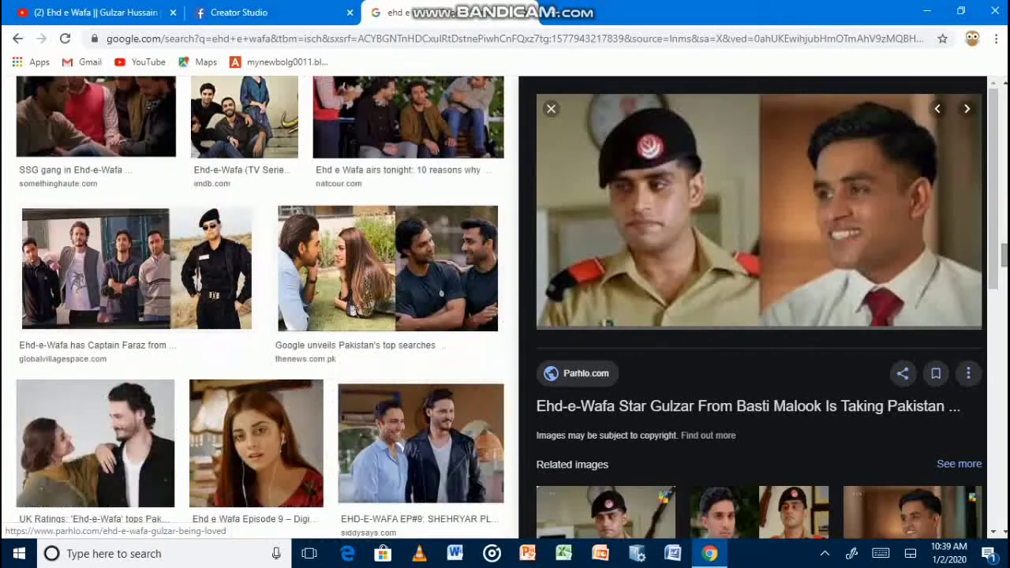
scroll(996, 246, down, 1)
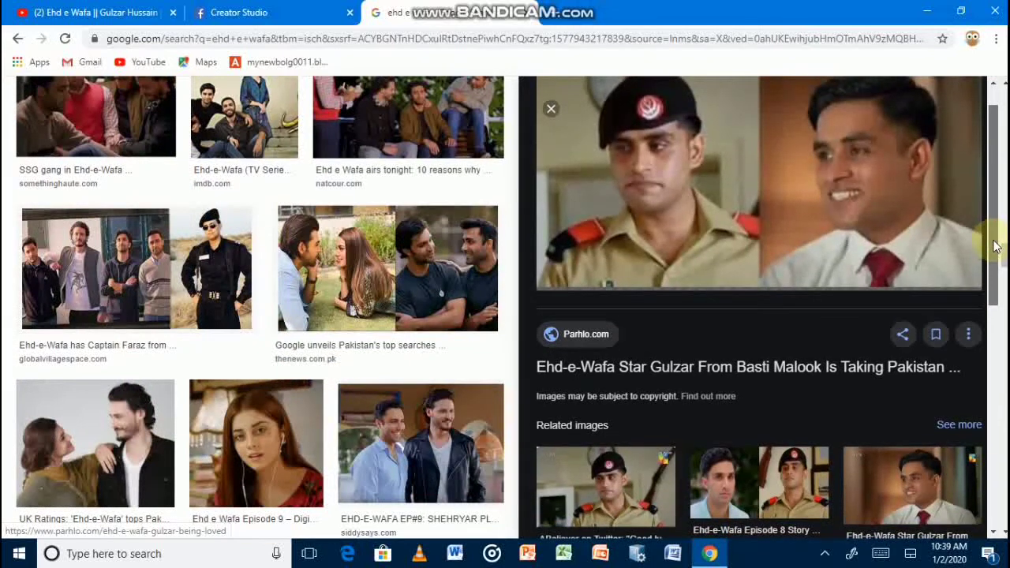
click(763, 482)
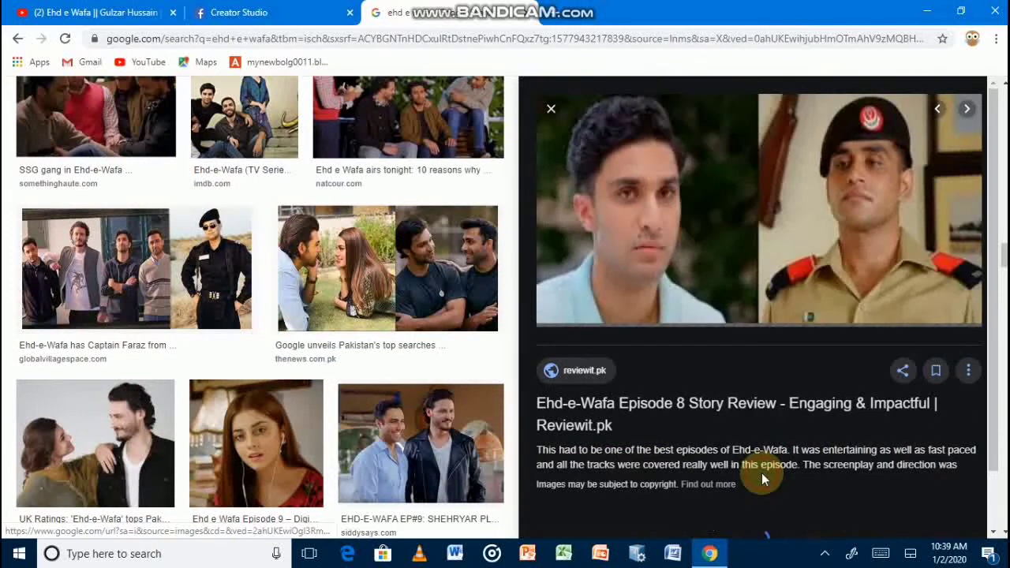
- Save the previewed image to the Desktop as the JPEG file Ehd-e-Wafa
right_click(751, 247)
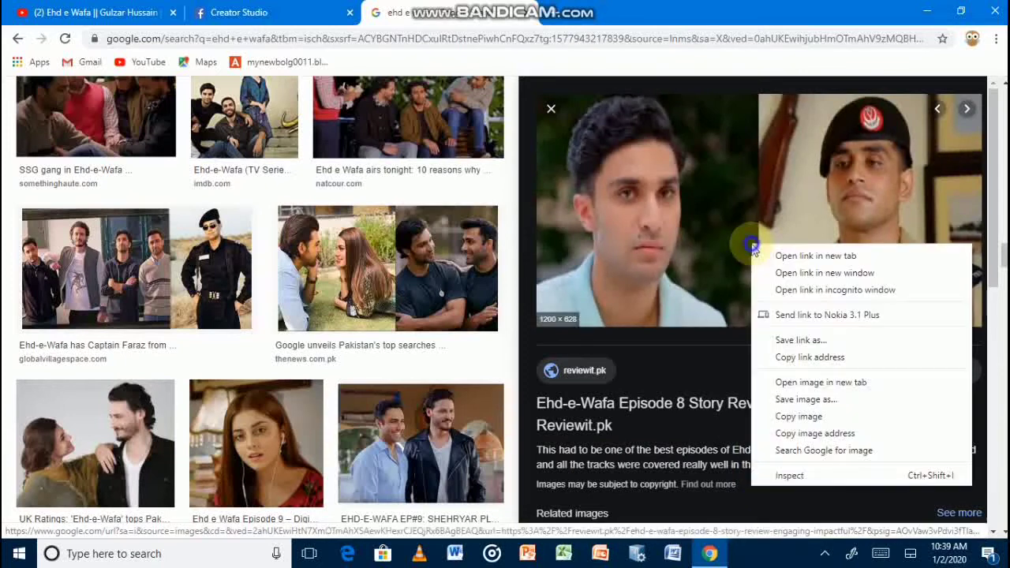
click(814, 399)
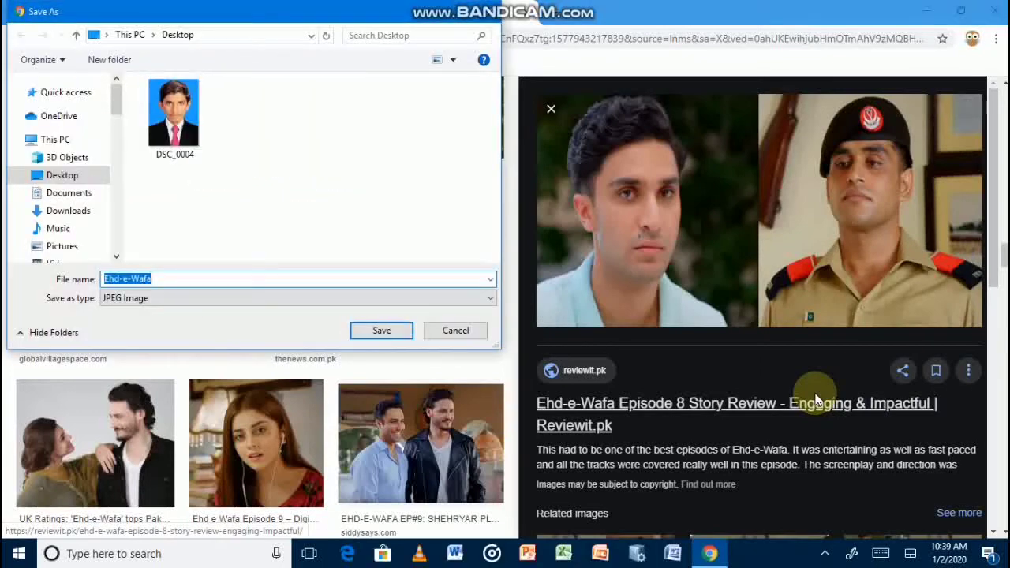
key(Return)
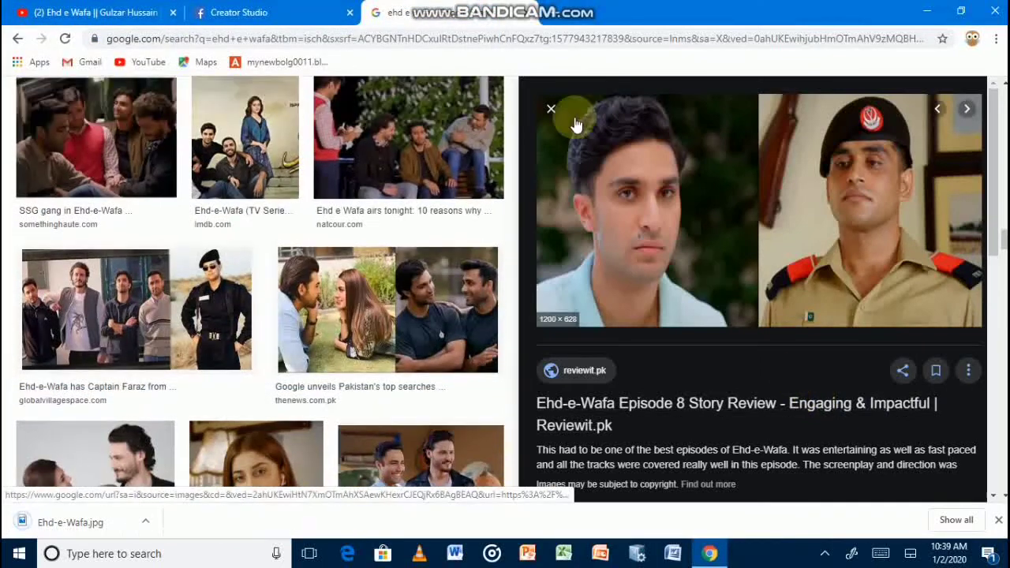
- Return to the Creator Studio upload form and set the Ehd-e-Wafa image from the Desktop as the custom thumbnail
click(251, 11)
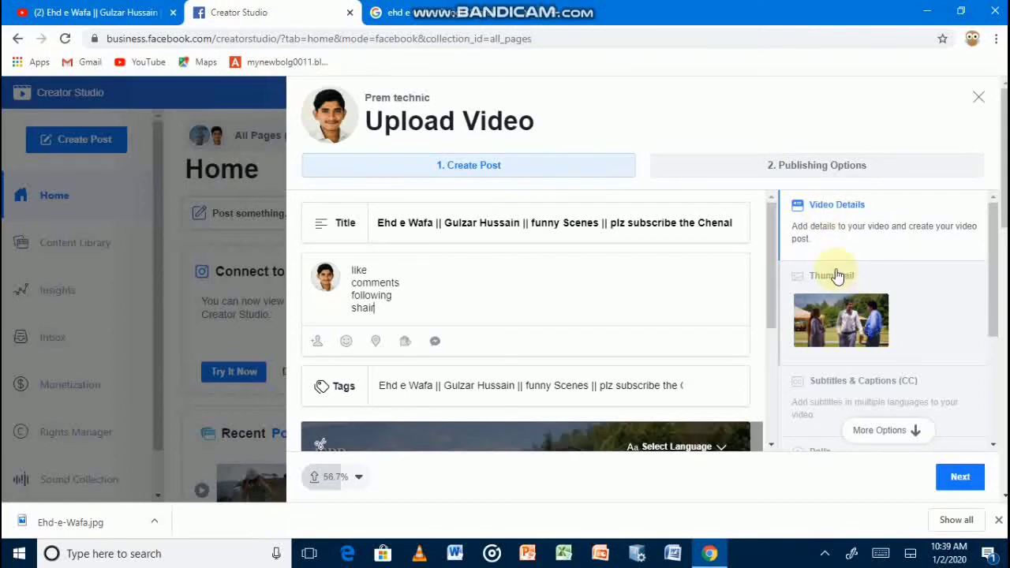
click(838, 276)
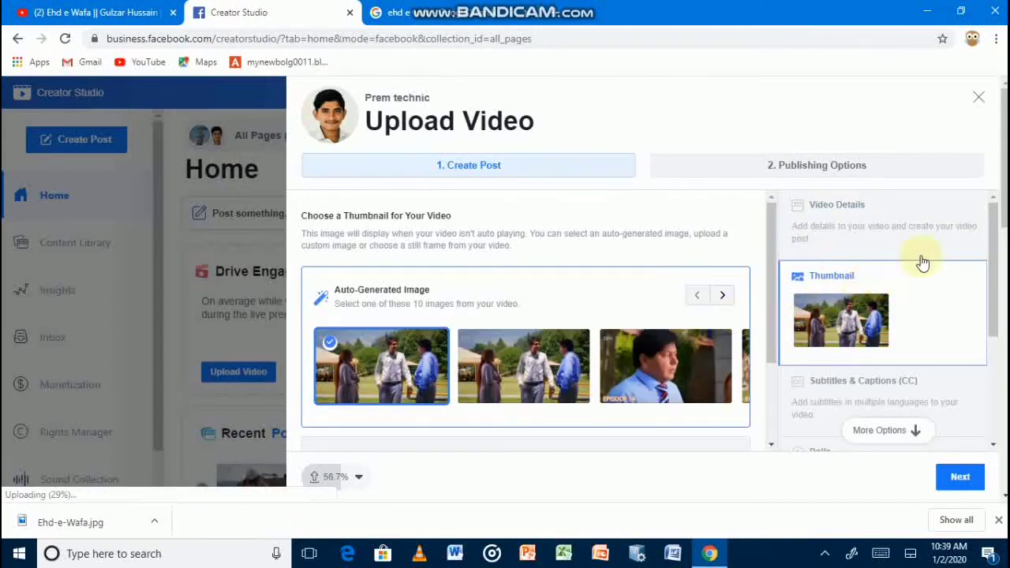
drag(1002, 204, 1002, 264)
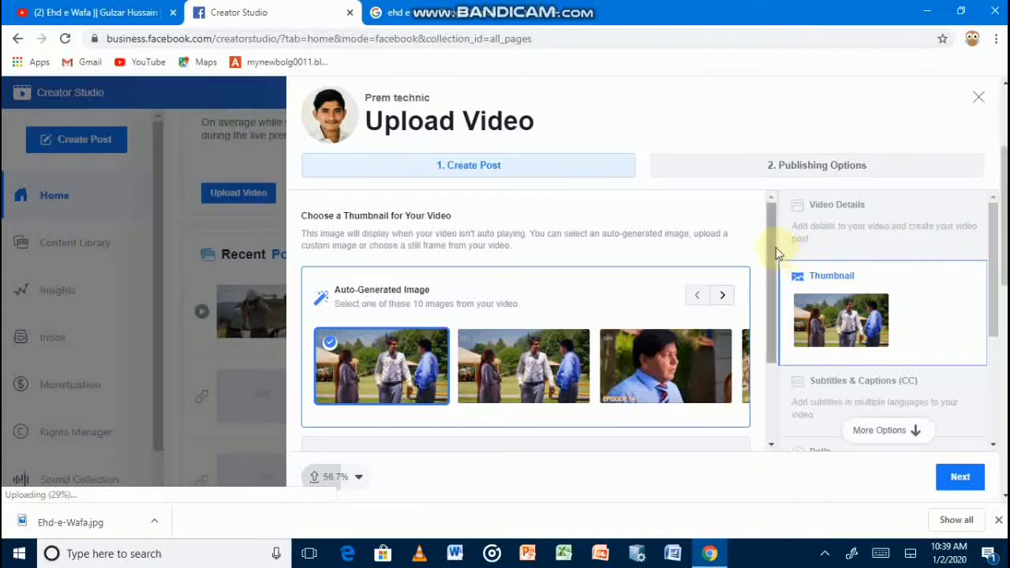
drag(776, 247, 795, 320)
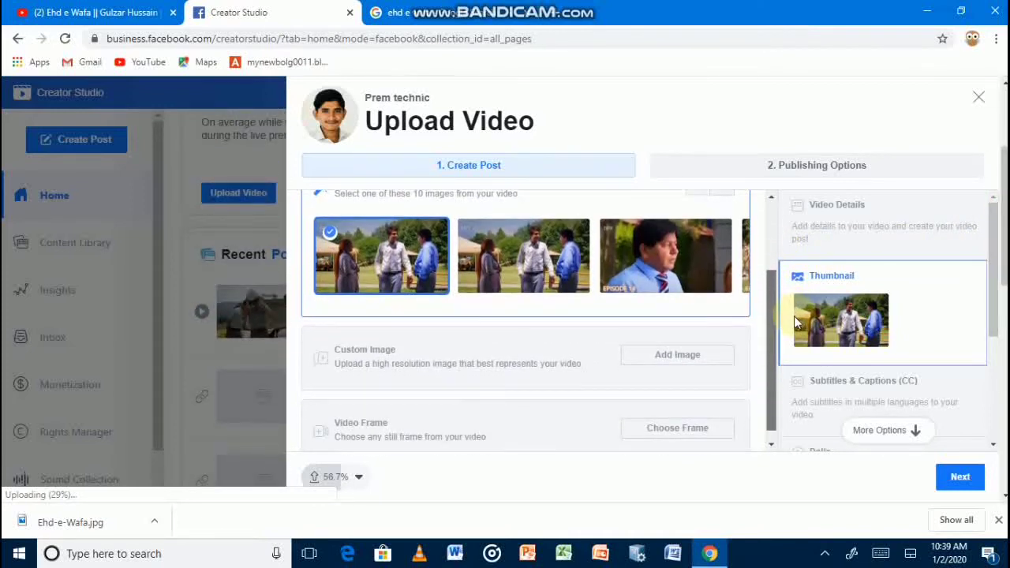
click(670, 356)
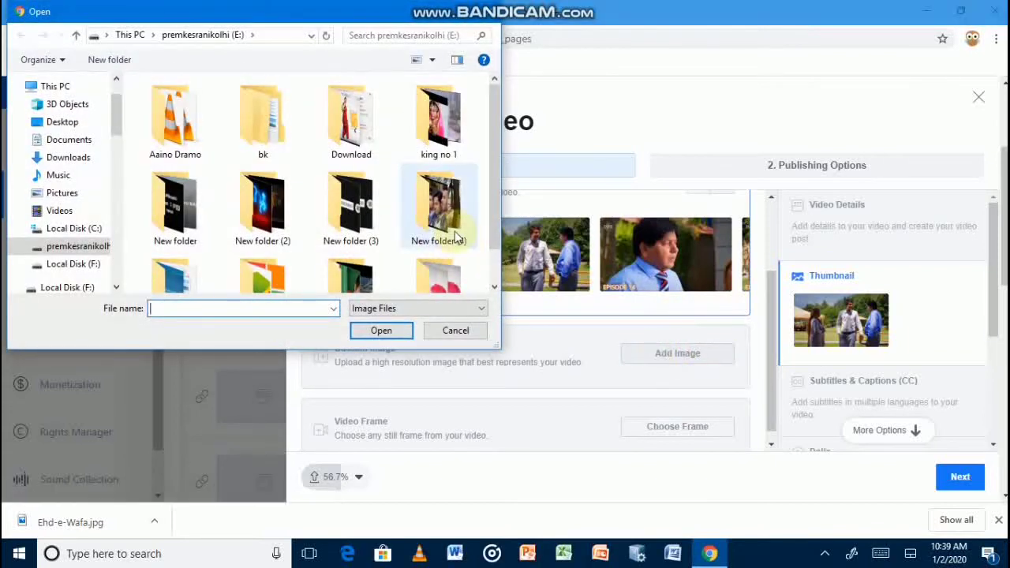
click(62, 124)
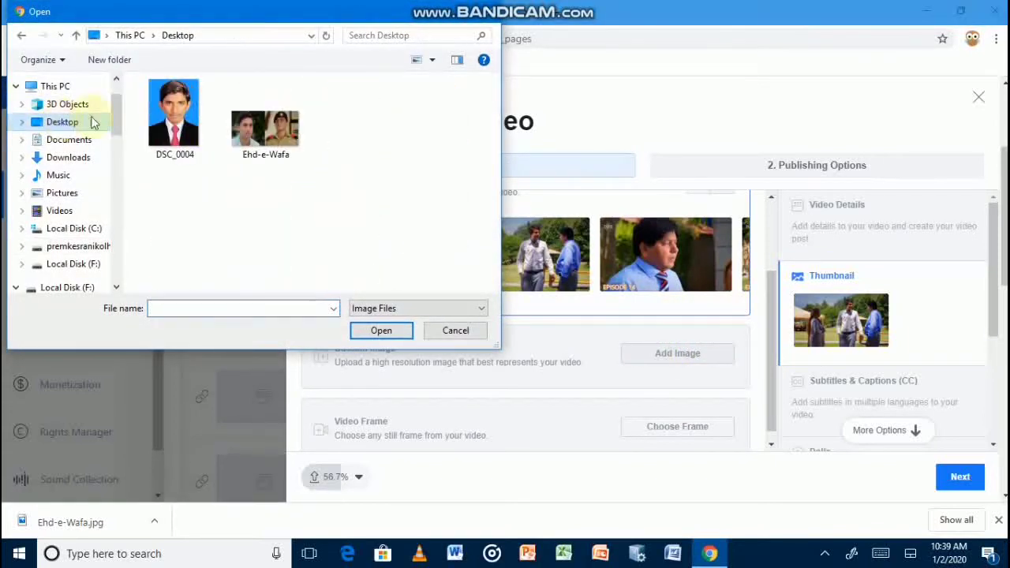
double_click(249, 129)
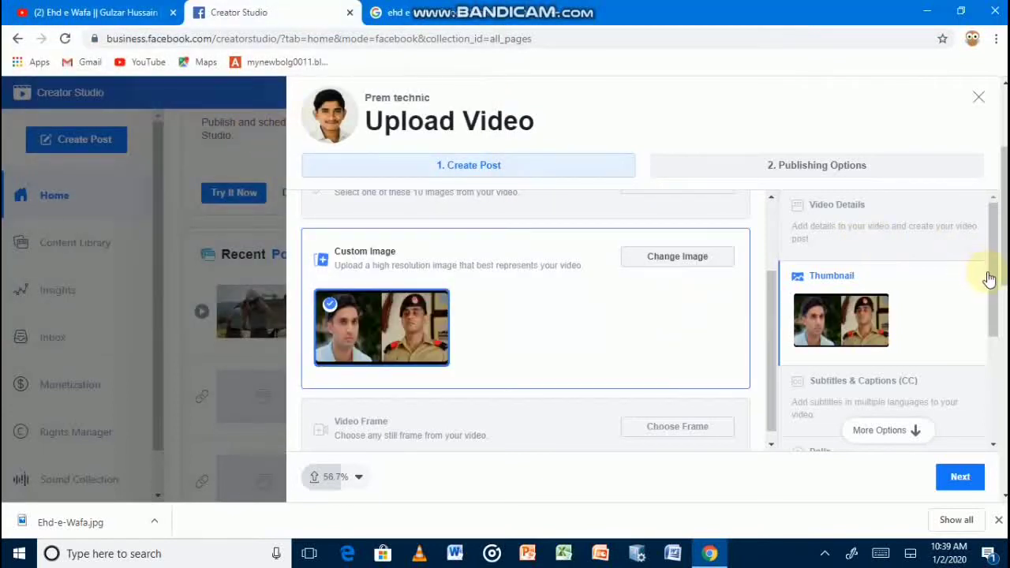
- Continue to the publishing options, keep Publish now as the publishing method and publish the video
drag(988, 275, 994, 342)
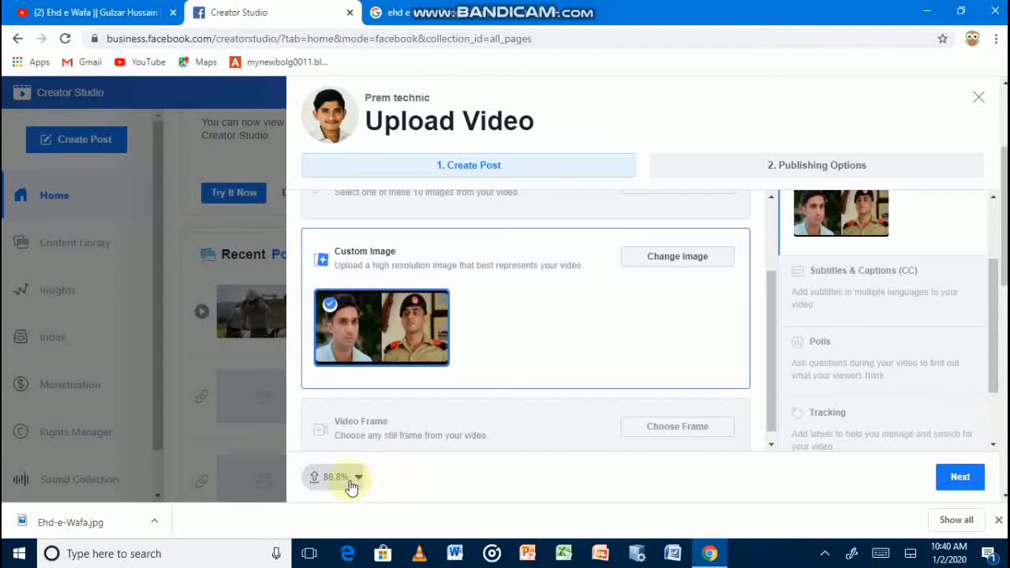
mouse_move(352, 487)
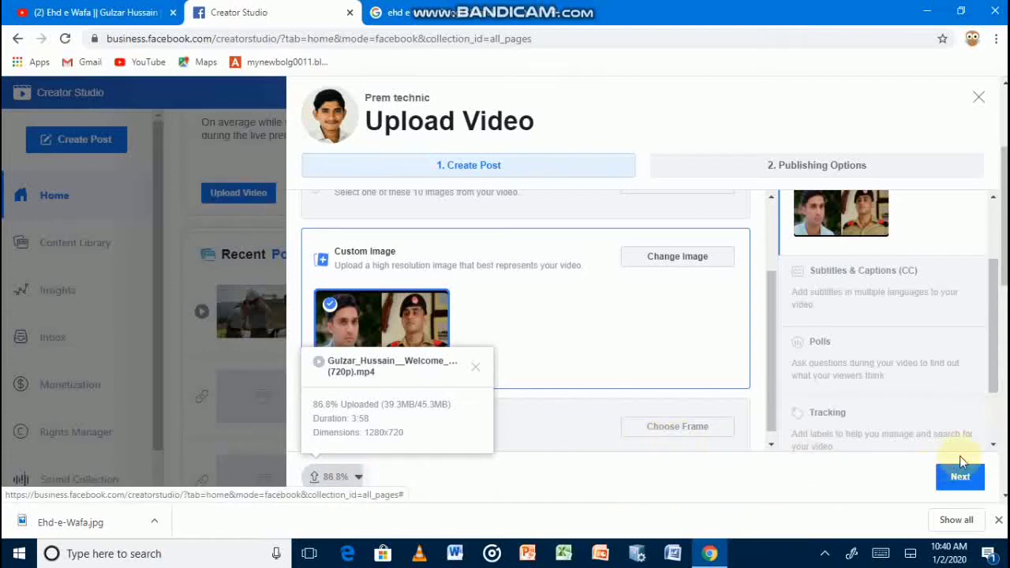
click(960, 481)
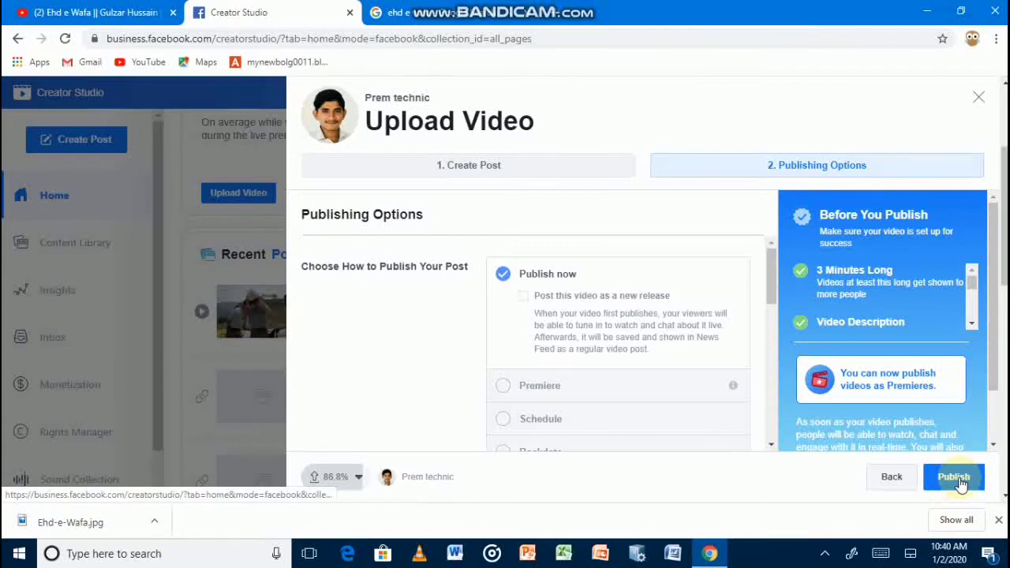
click(514, 284)
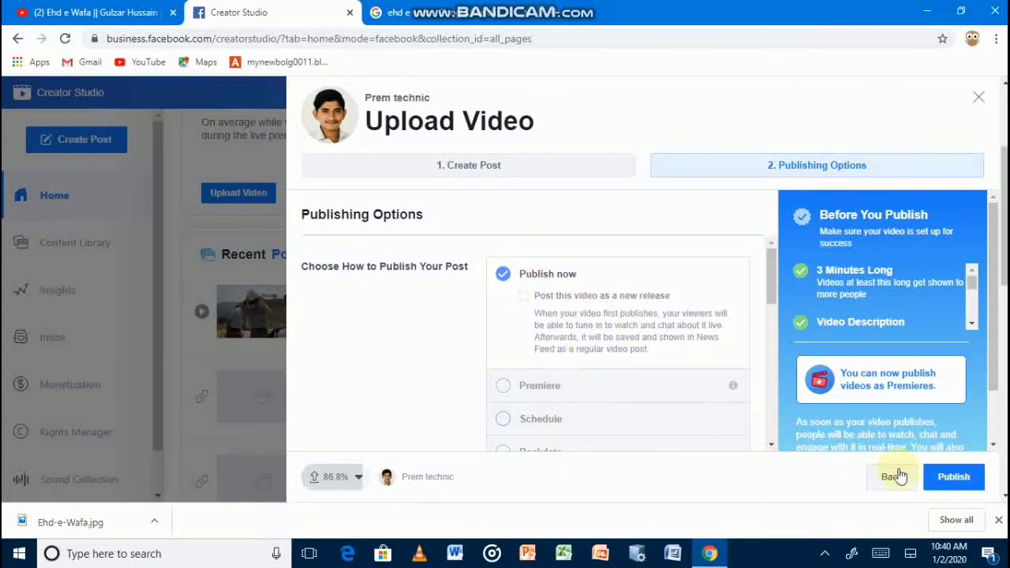
click(950, 479)
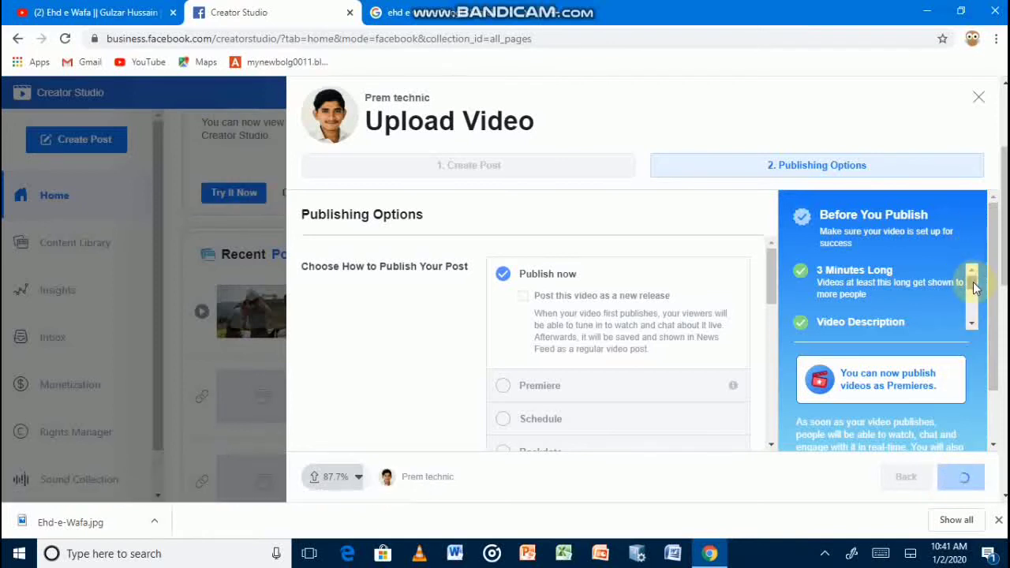
- Review the Before You Publish checklist and the note about publishing videos as Premieres
drag(974, 284, 980, 347)
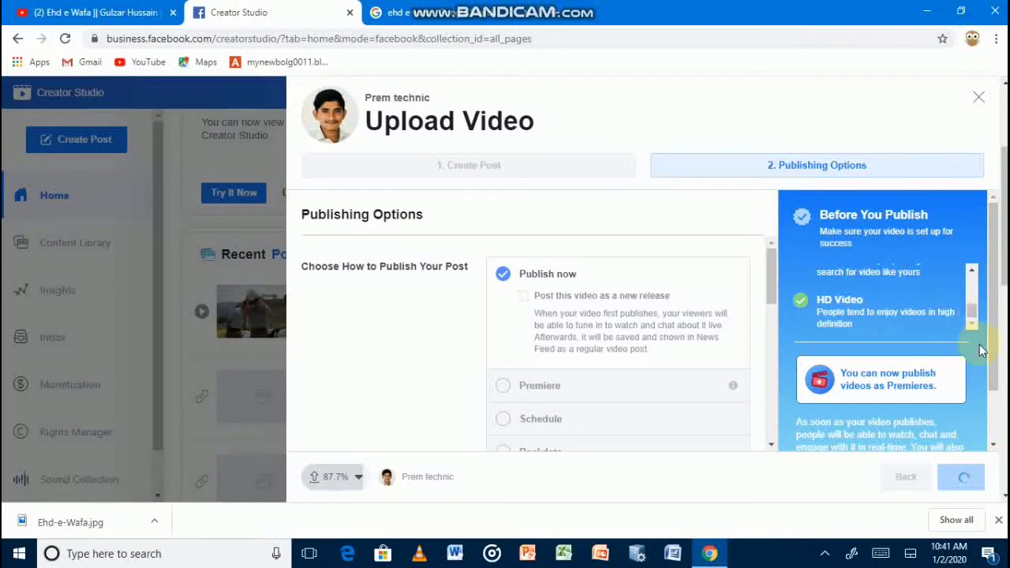
scroll(980, 351, down, 3)
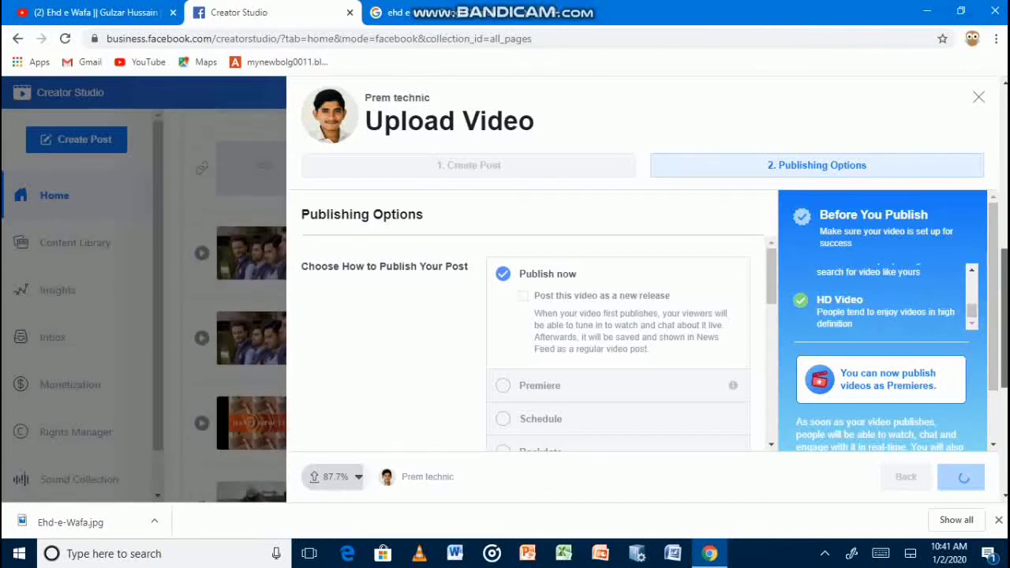
scroll(251, 331, down, 1)
scroll(884, 331, down, 2)
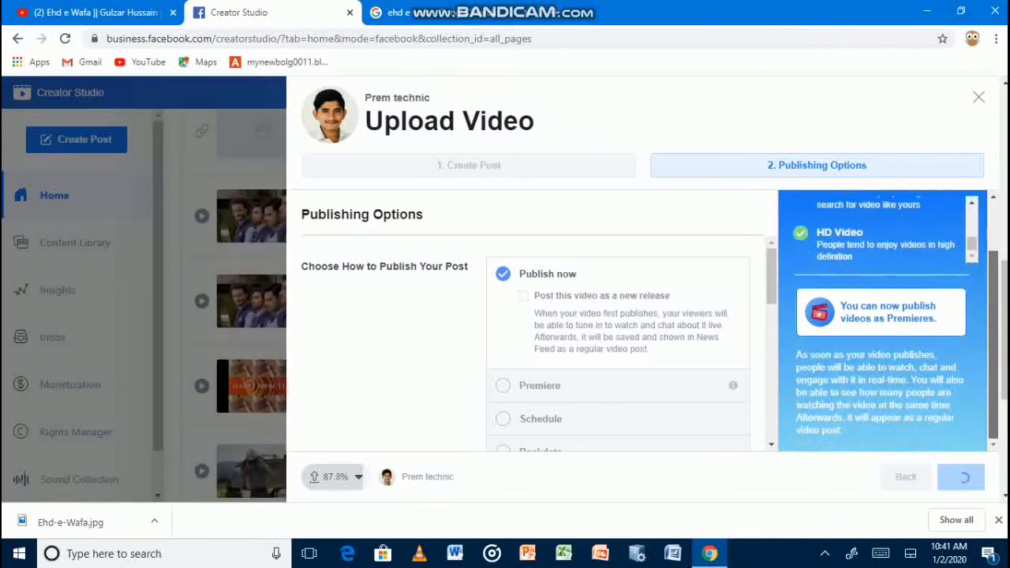
- Open the Instagram content library from the Connect to Instagram card on Home and dismiss the New Instagram Features notice
scroll(1001, 251, up, 2)
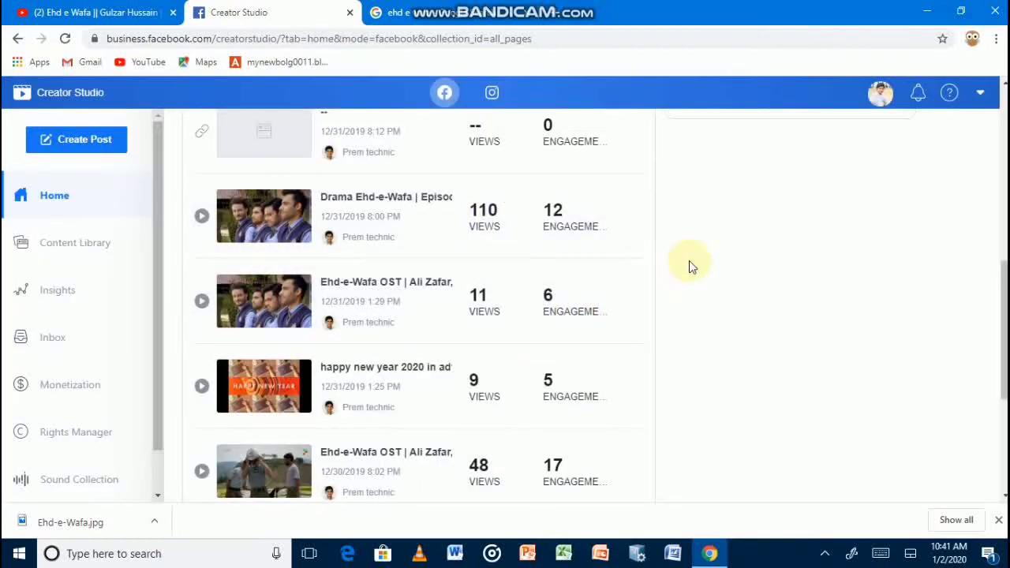
drag(1005, 322, 991, 140)
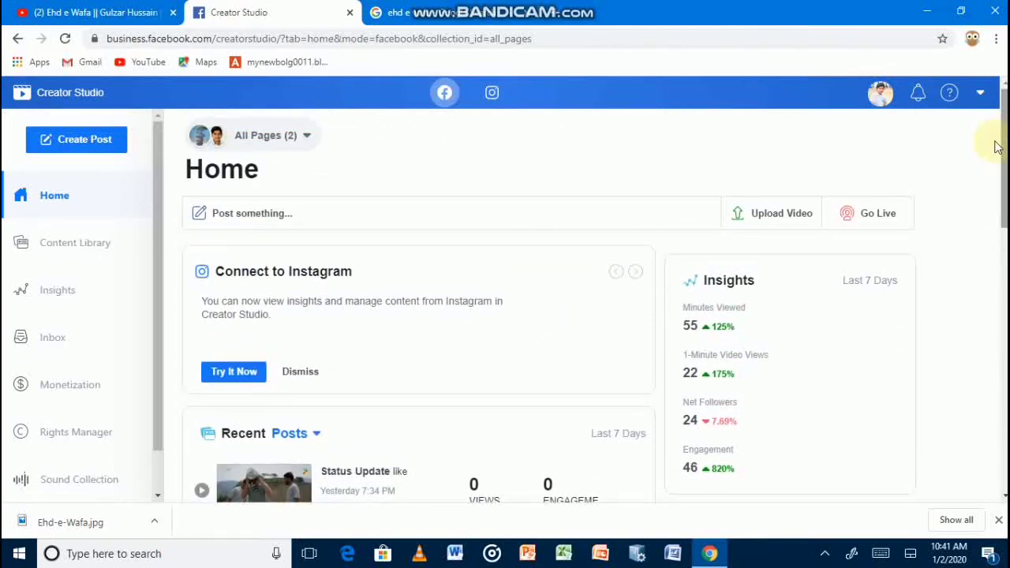
click(241, 373)
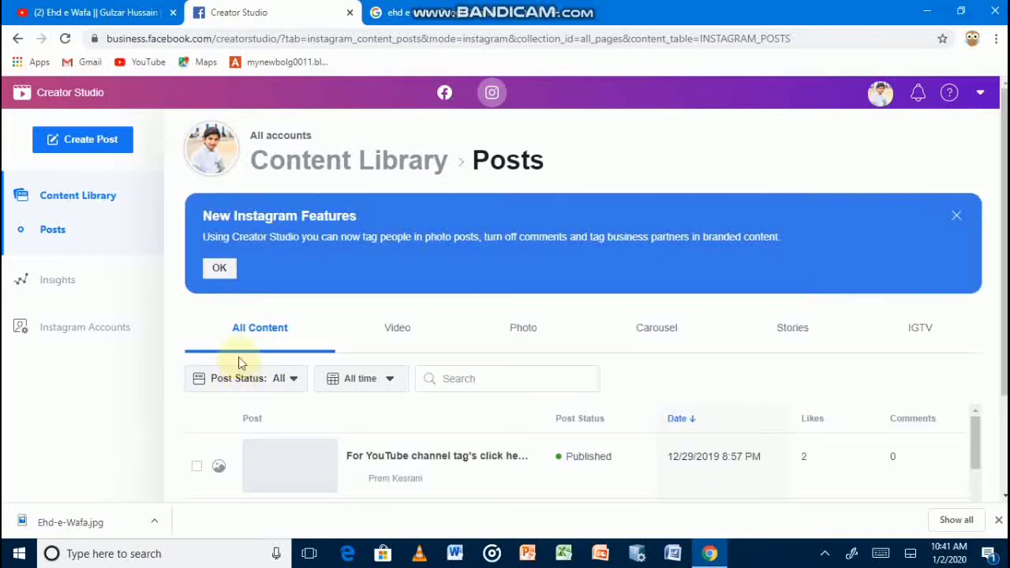
click(222, 267)
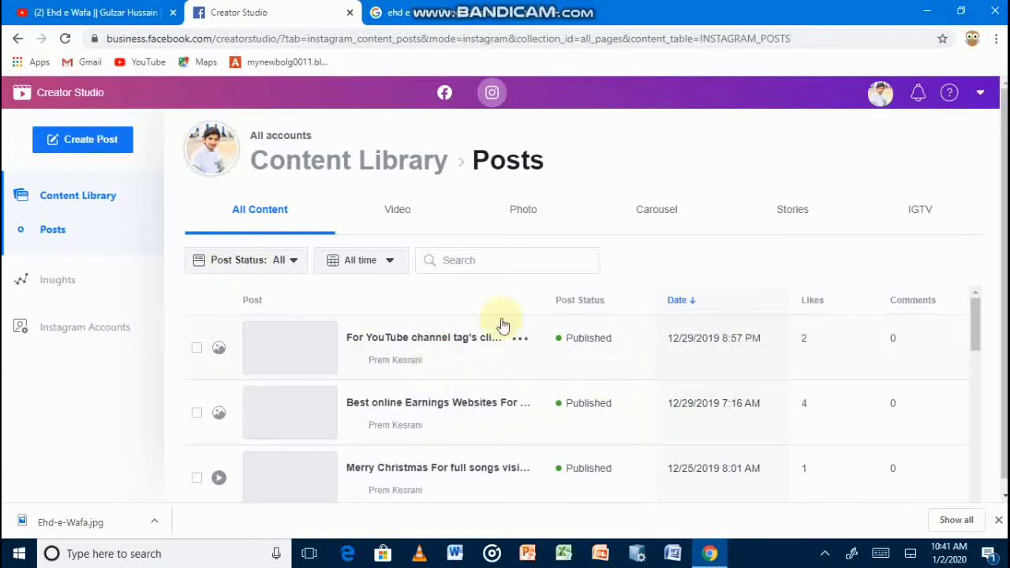
- Try selecting the first and second posts in the Instagram content library, and return to the Facebook side of Creator Studio
click(194, 350)
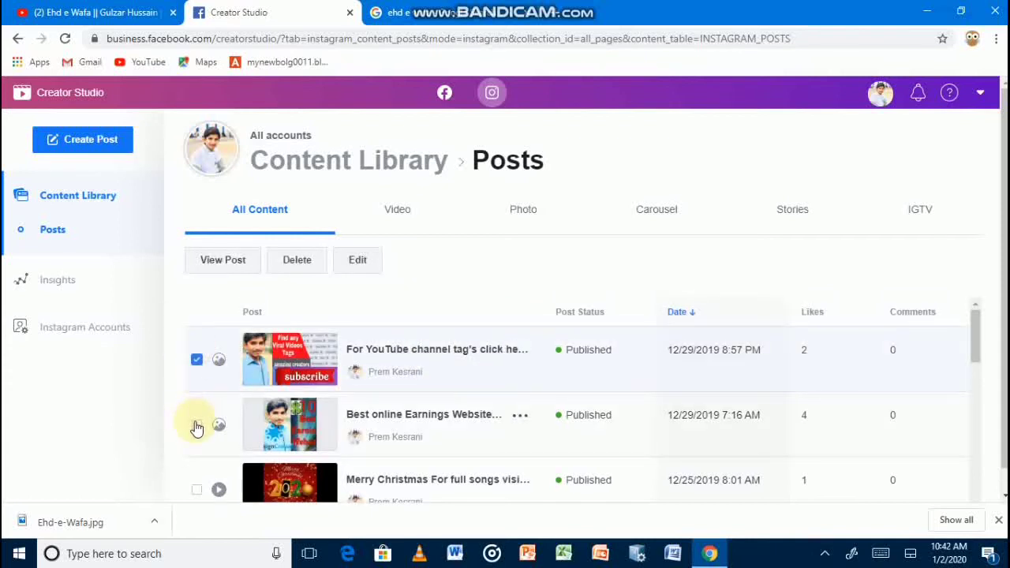
click(196, 425)
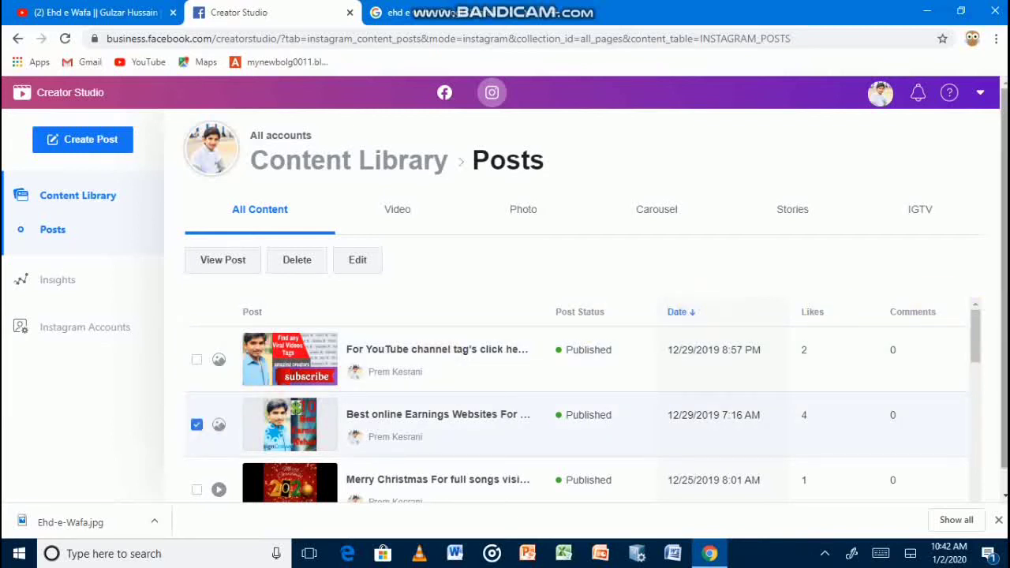
mouse_move(972, 336)
mouse_down()
mouse_move(993, 552)
mouse_move(997, 484)
mouse_move(978, 324)
mouse_up()
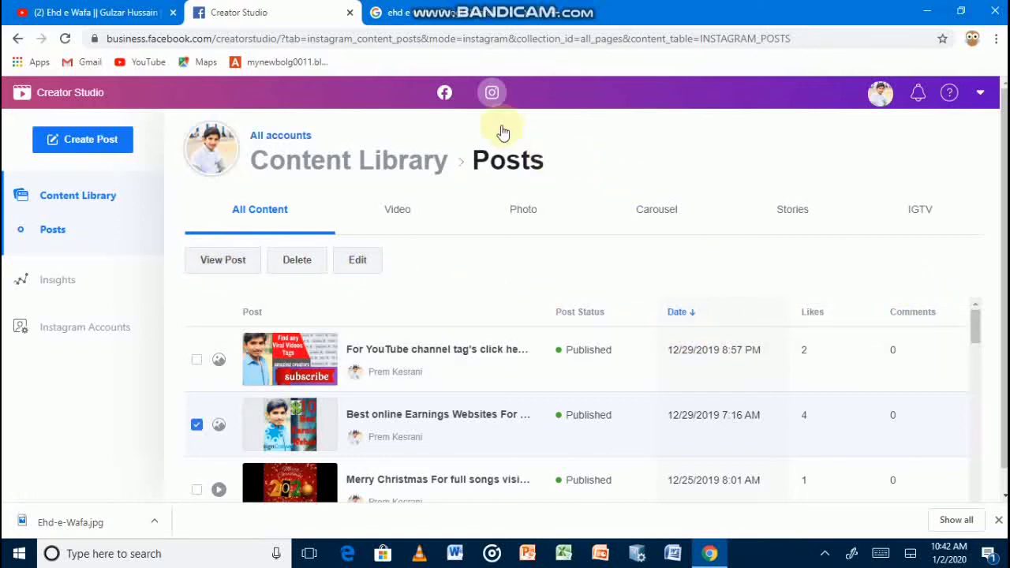
click(446, 93)
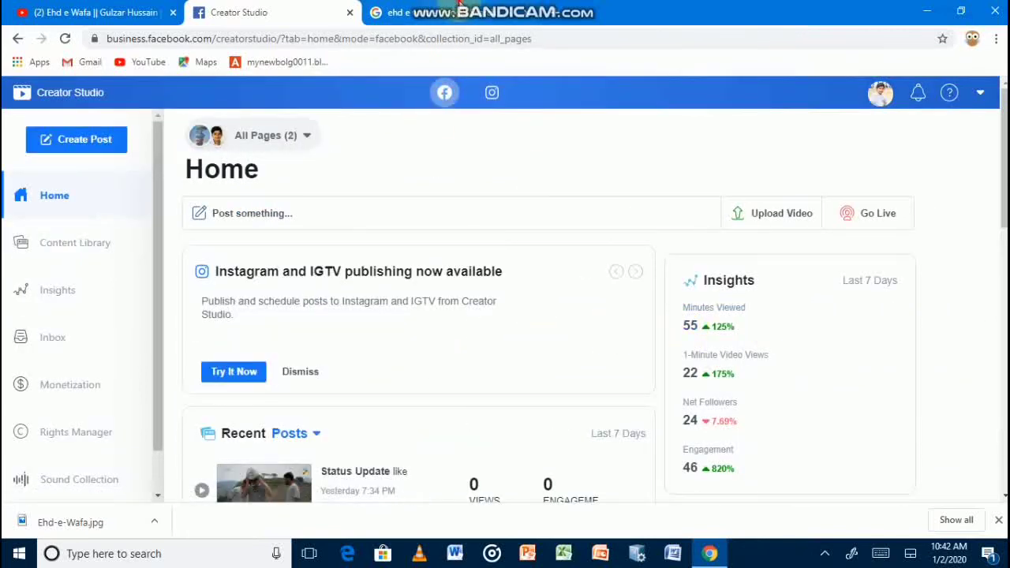
- Search Google for facebook and open the Facebook site through the Facebook and login result
click(446, 38)
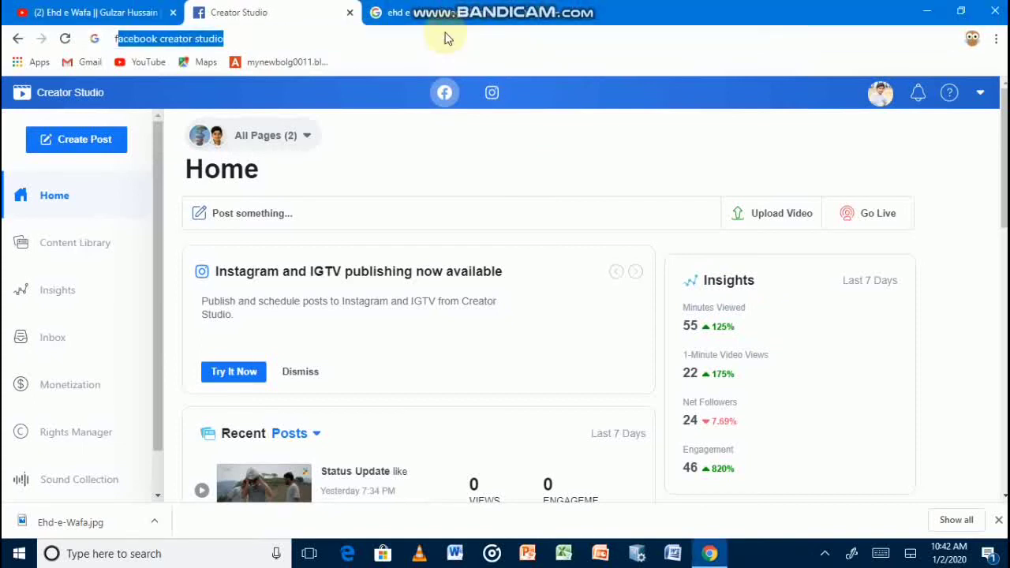
text(fc)
key(Down)
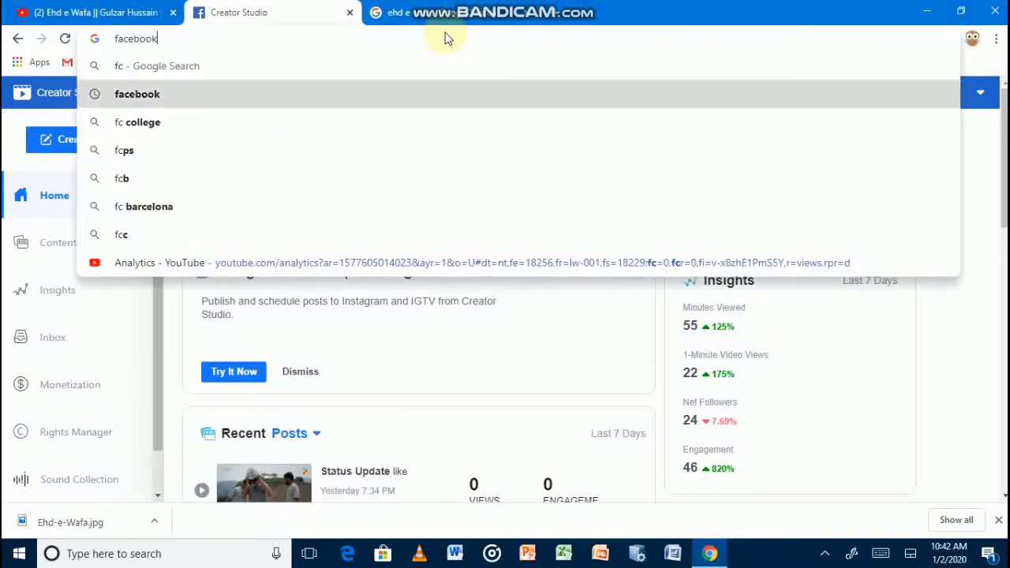
key(Return)
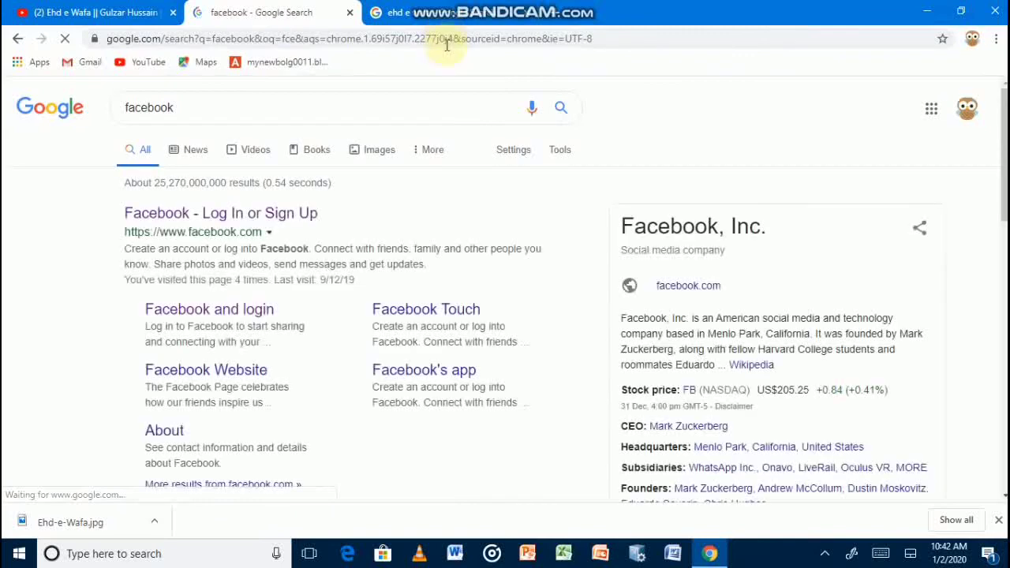
click(199, 310)
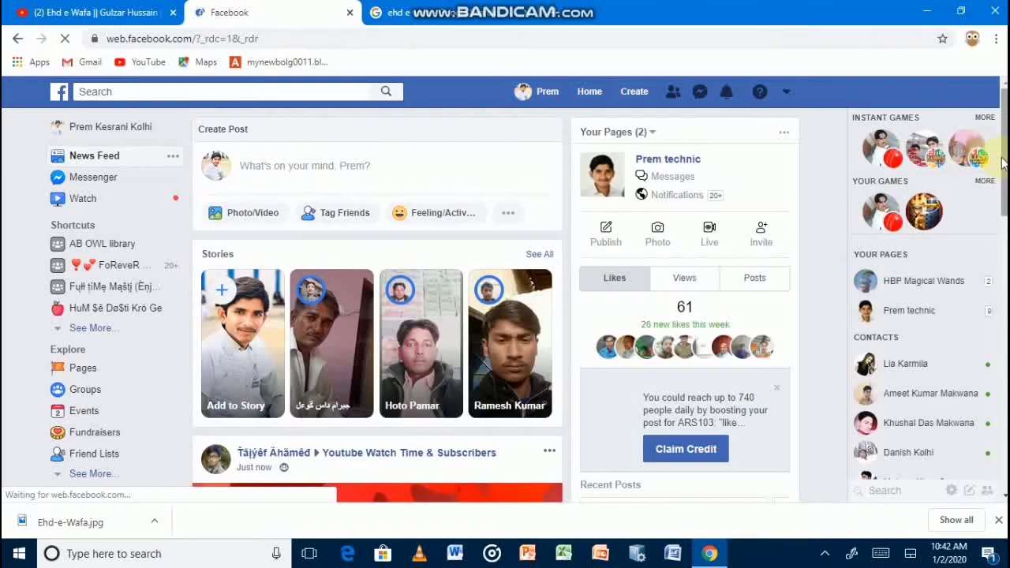
- Look over the news feed and open the first Page listed under Your Pages
scroll(377, 306, down, 6)
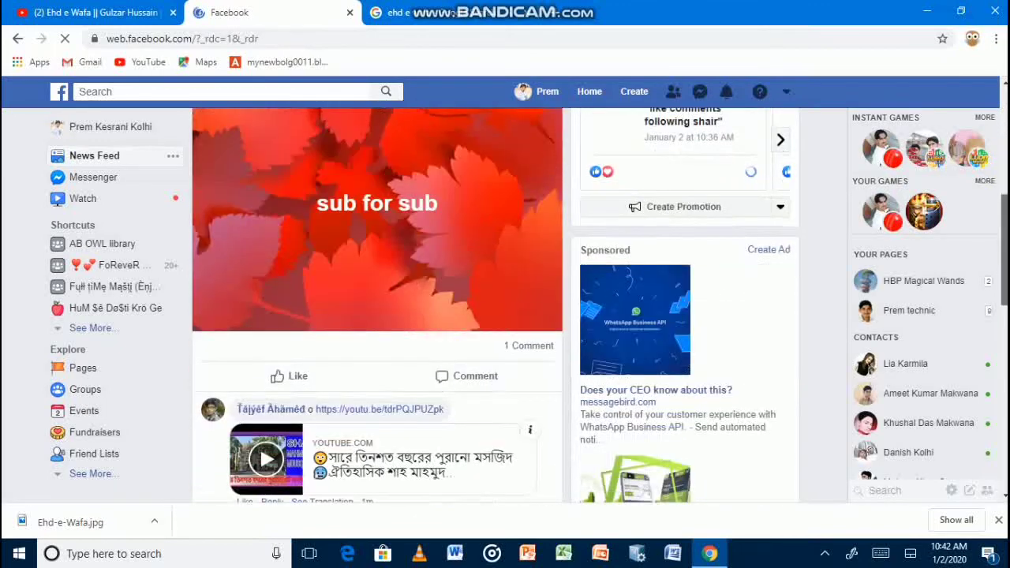
scroll(377, 306, up, 3)
scroll(377, 306, down, 8)
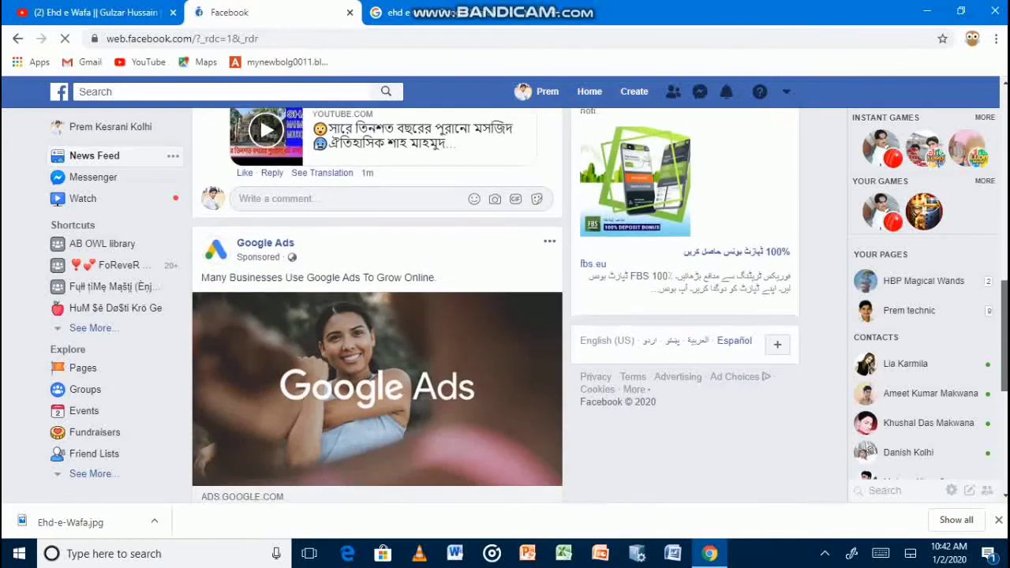
scroll(377, 306, up, 2)
scroll(377, 306, up, 7)
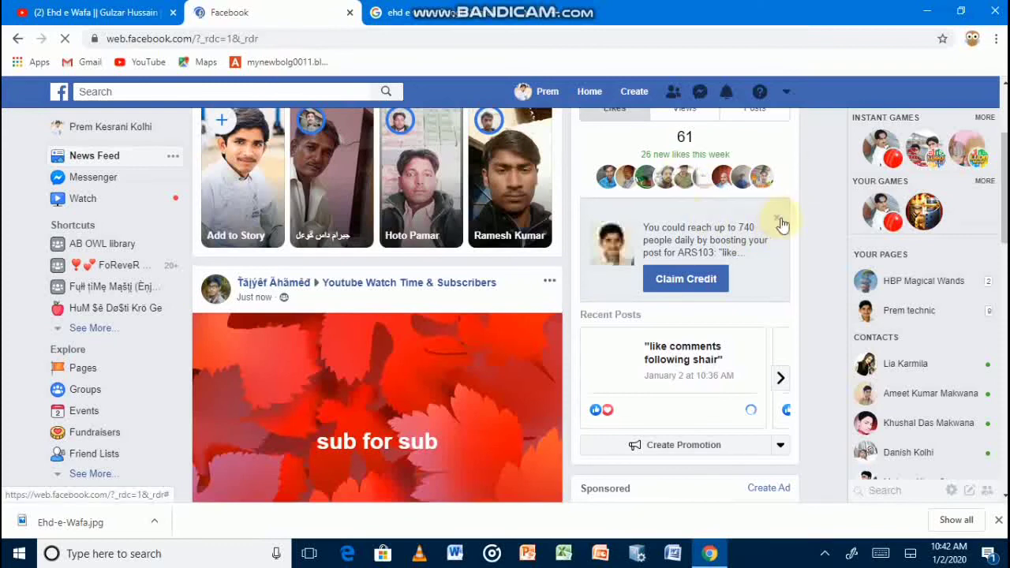
scroll(710, 236, up, 3)
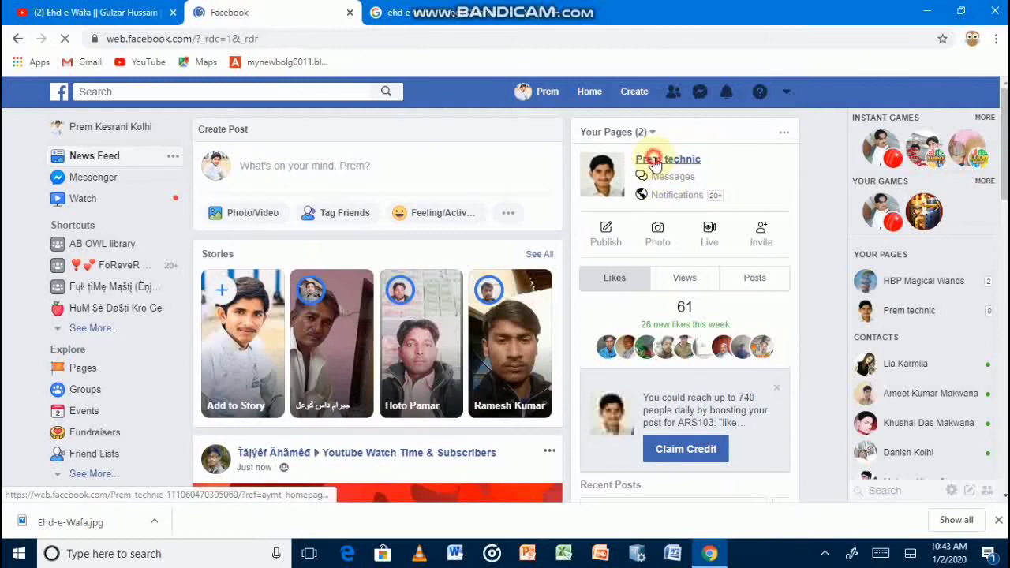
click(653, 162)
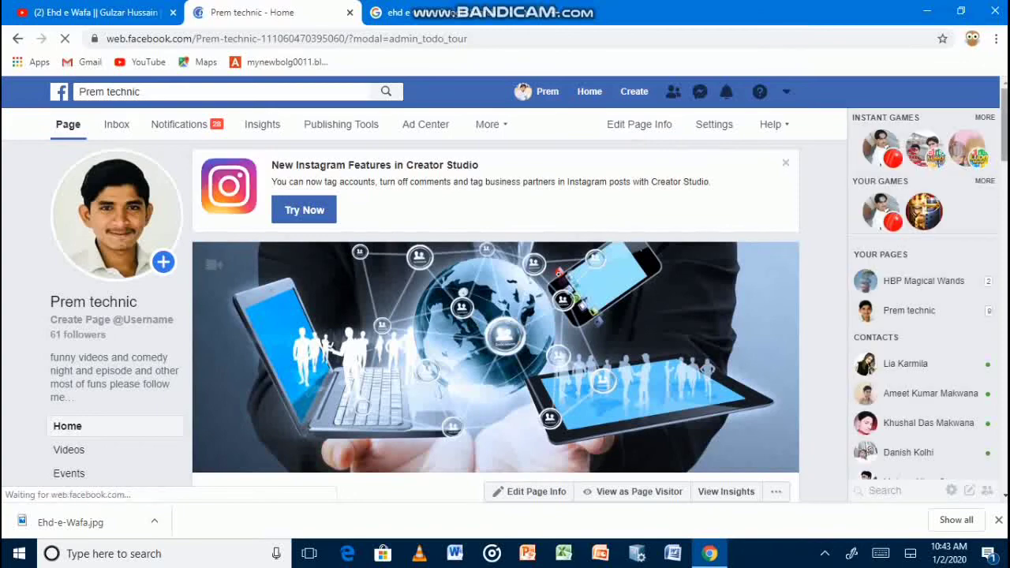
- Examine the Page's sections and check its Videos list for the newly published Ehd e Wafa video
scroll(495, 315, down, 10)
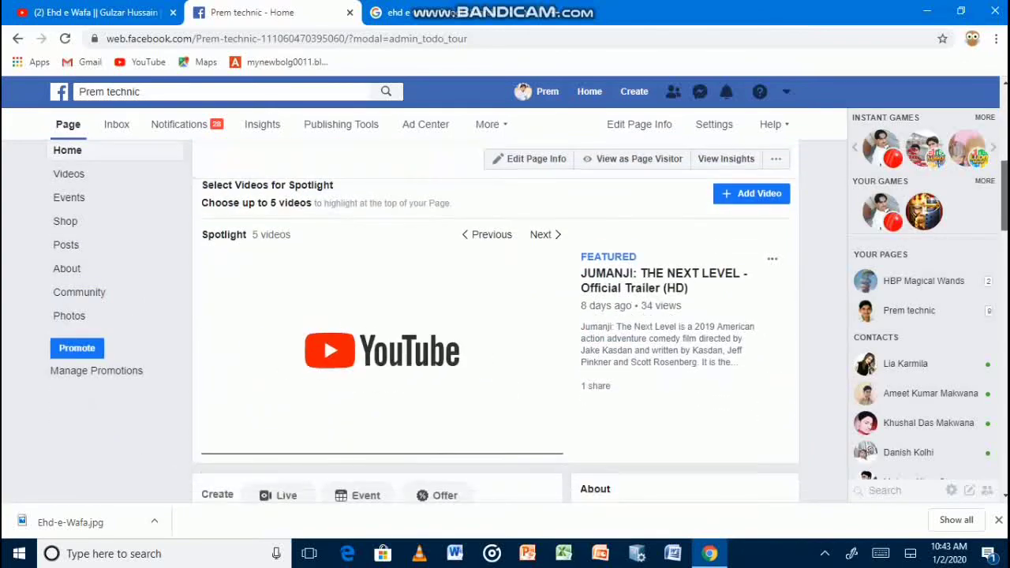
scroll(495, 315, down, 15)
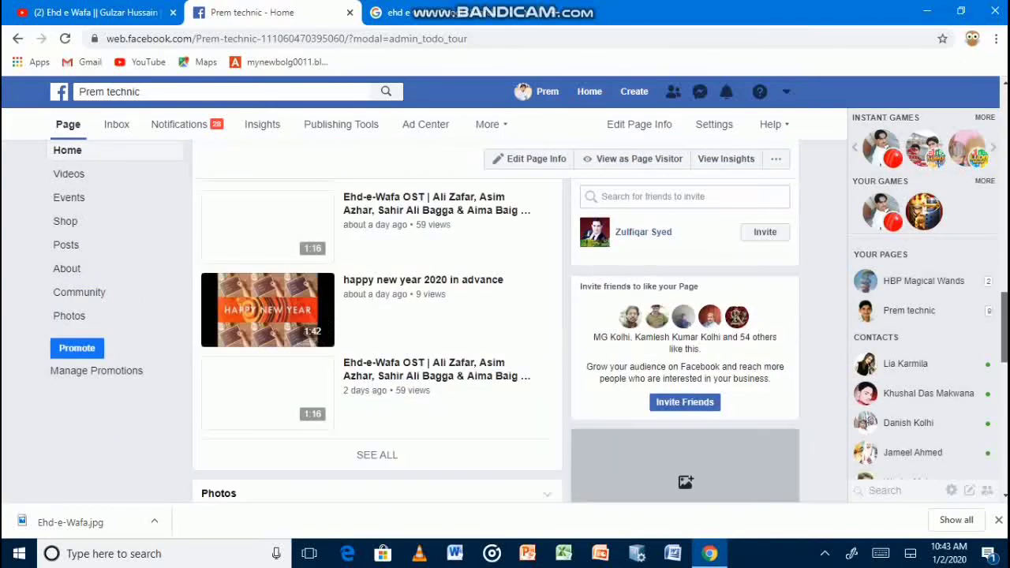
scroll(496, 315, up, 10)
scroll(496, 315, down, 15)
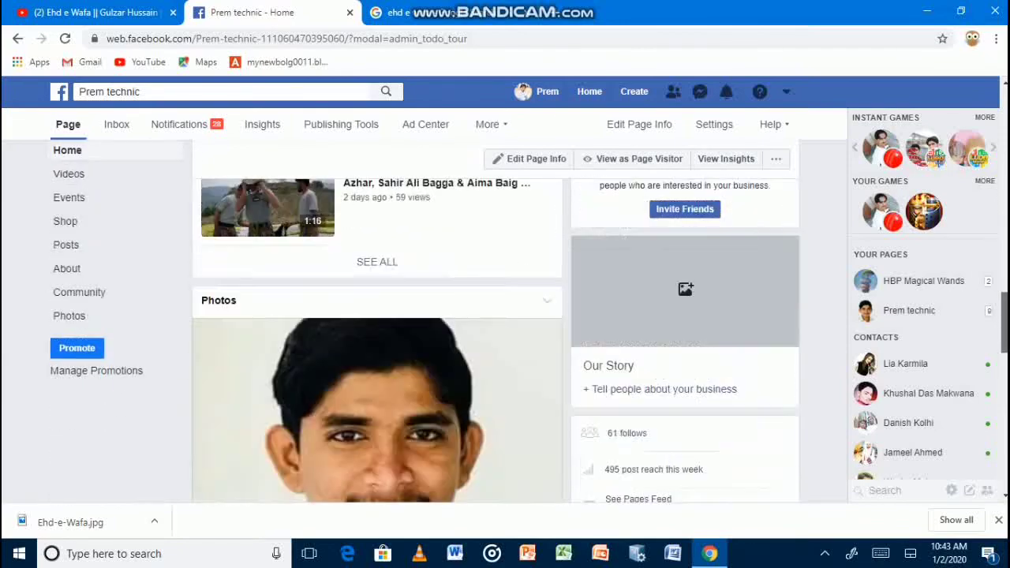
scroll(377, 339, down, 6)
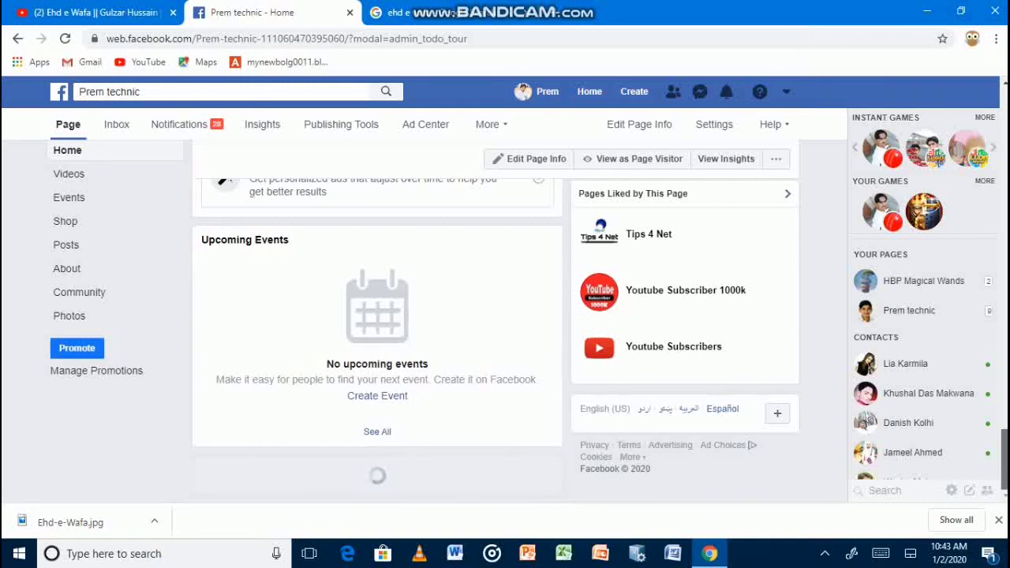
scroll(496, 315, up, 10)
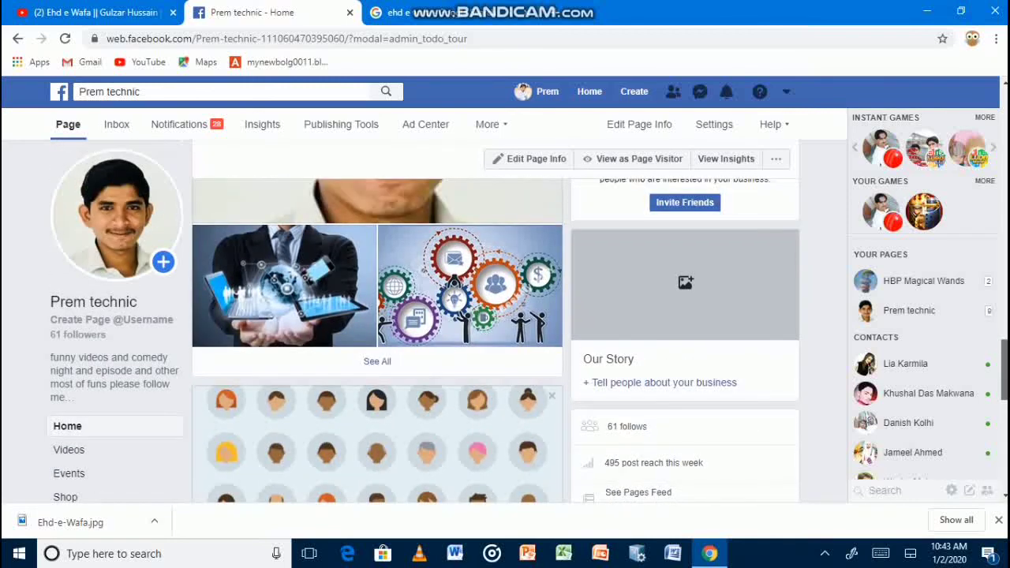
scroll(496, 315, up, 5)
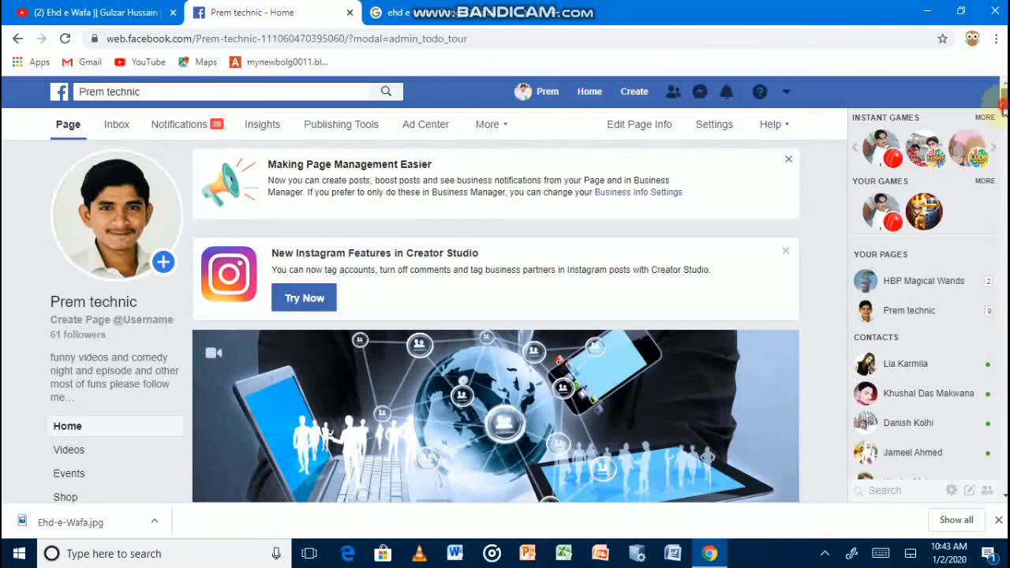
scroll(495, 322, down, 8)
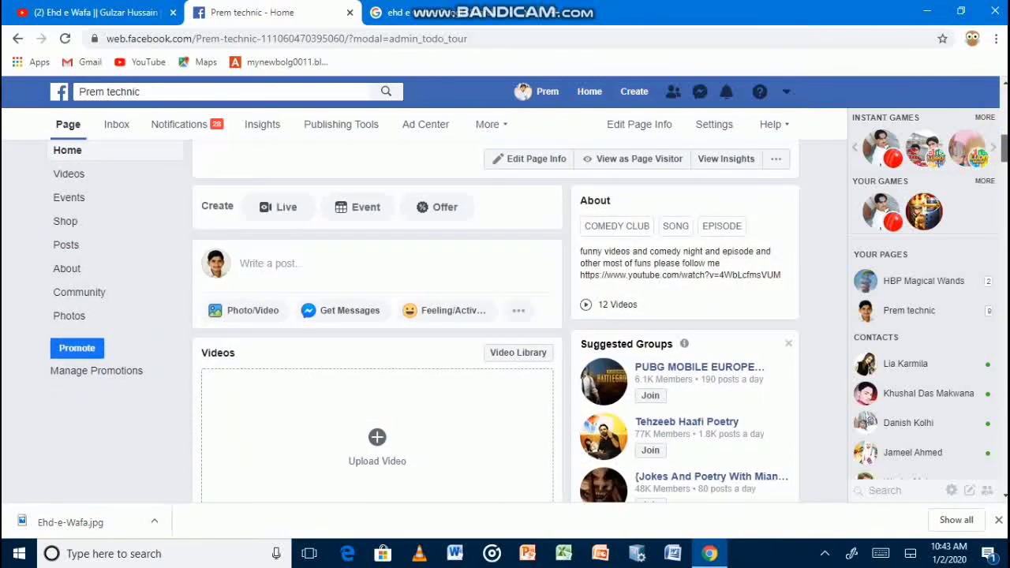
scroll(496, 322, down, 4)
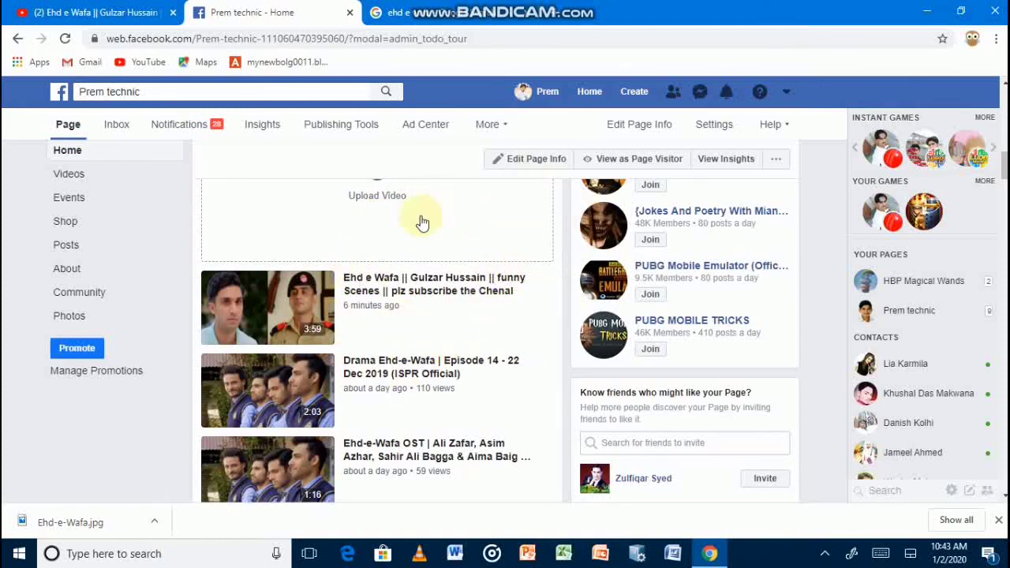
click(822, 555)
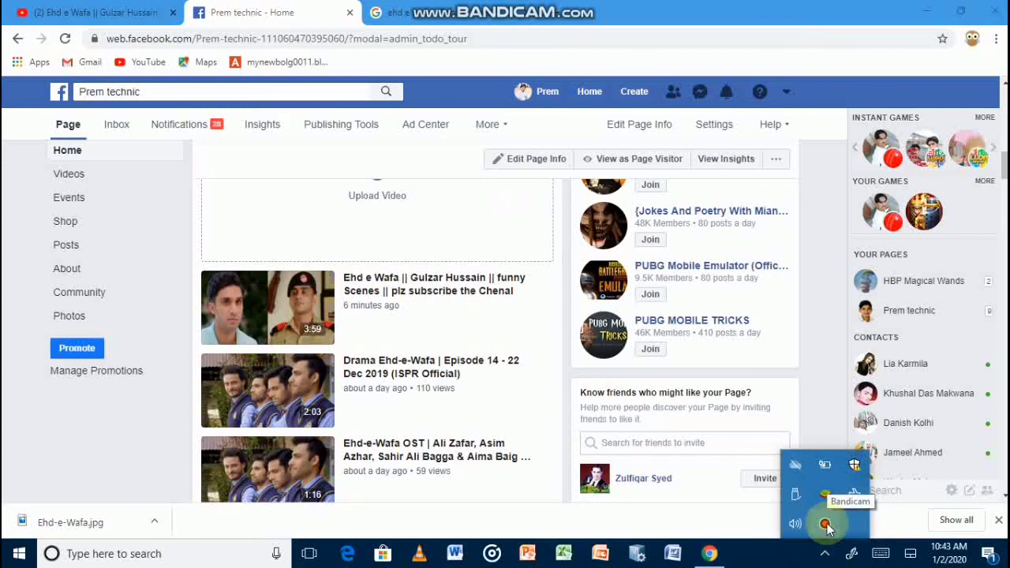
click(824, 523)
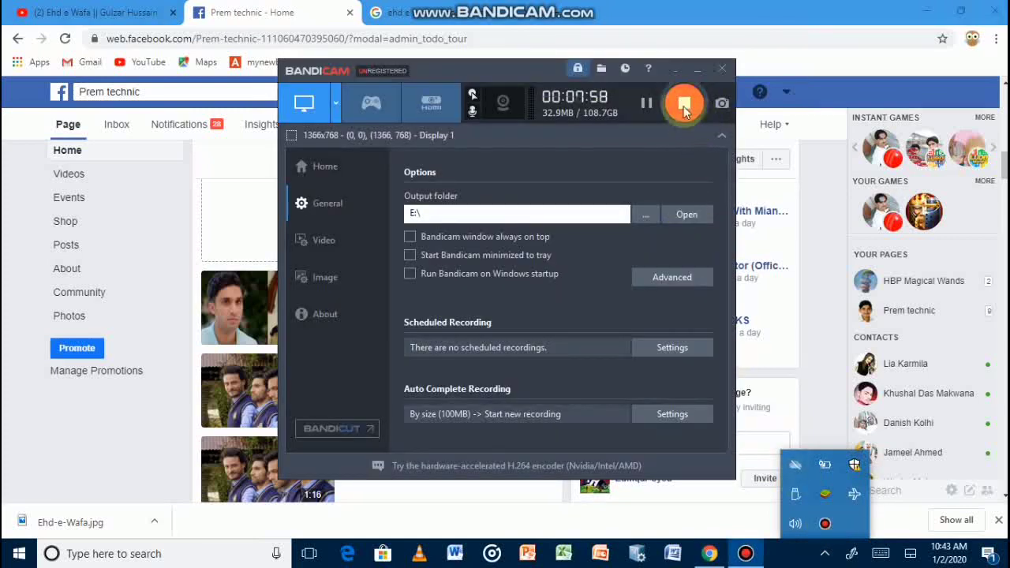